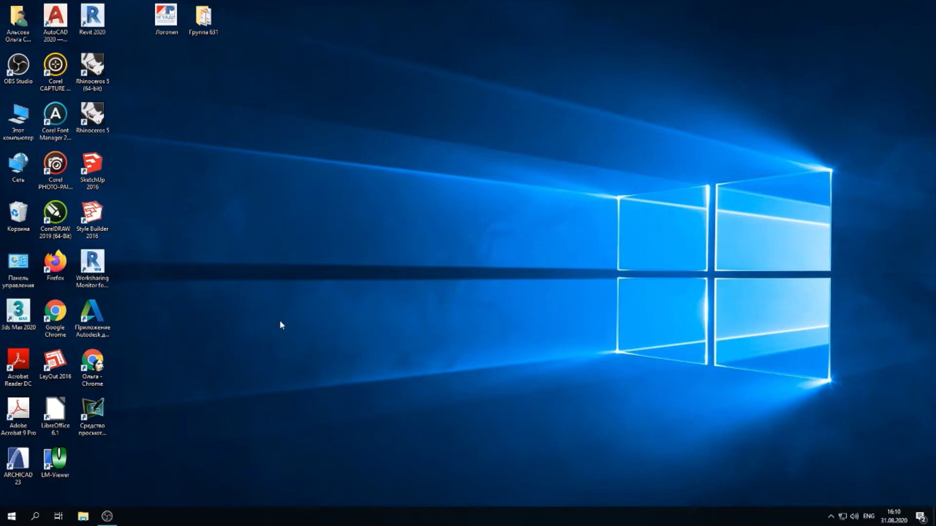
Step: Search Google for НГУАДИ in a maximized browser window and open the university's official site nsuada.ru
text(НГУ)
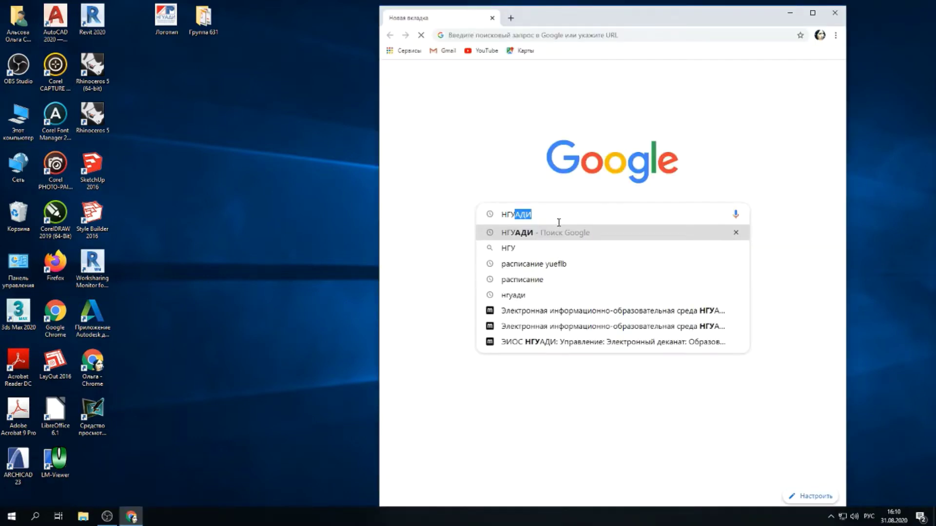
text(АДИ)
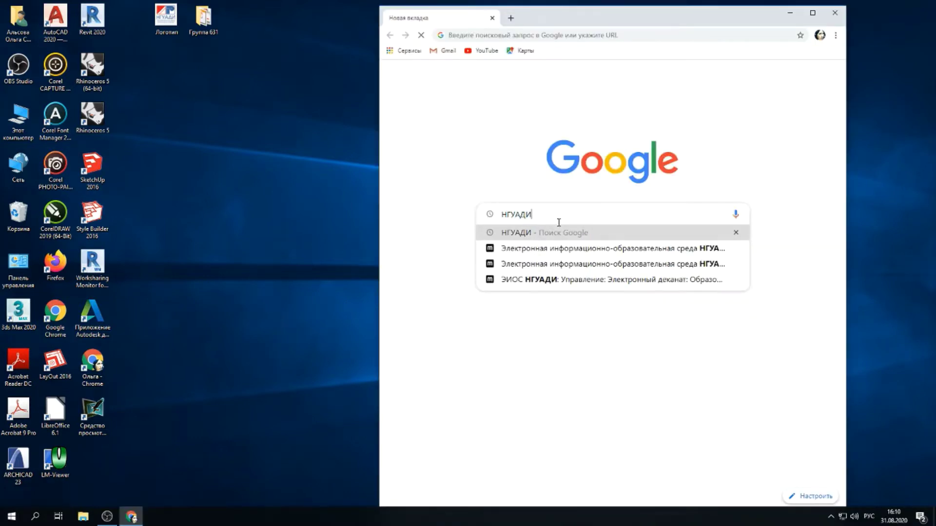
key(Return)
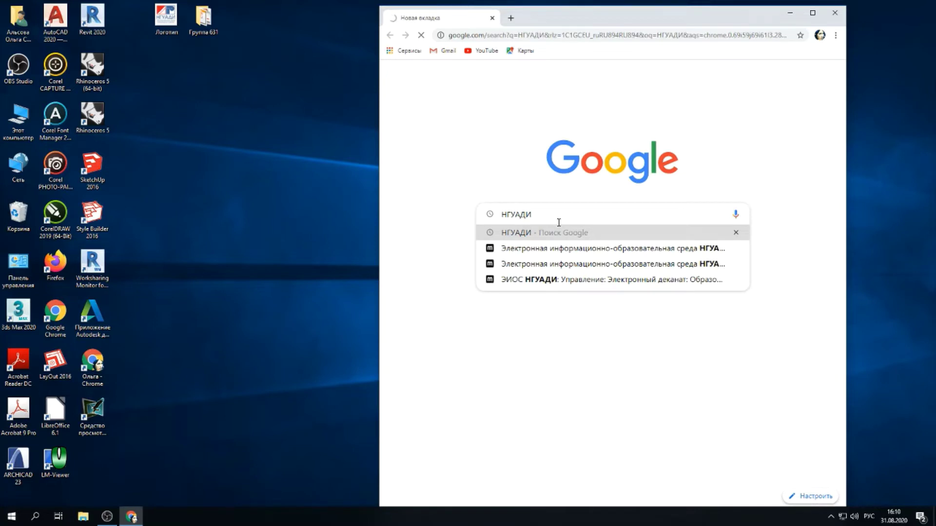
click(813, 13)
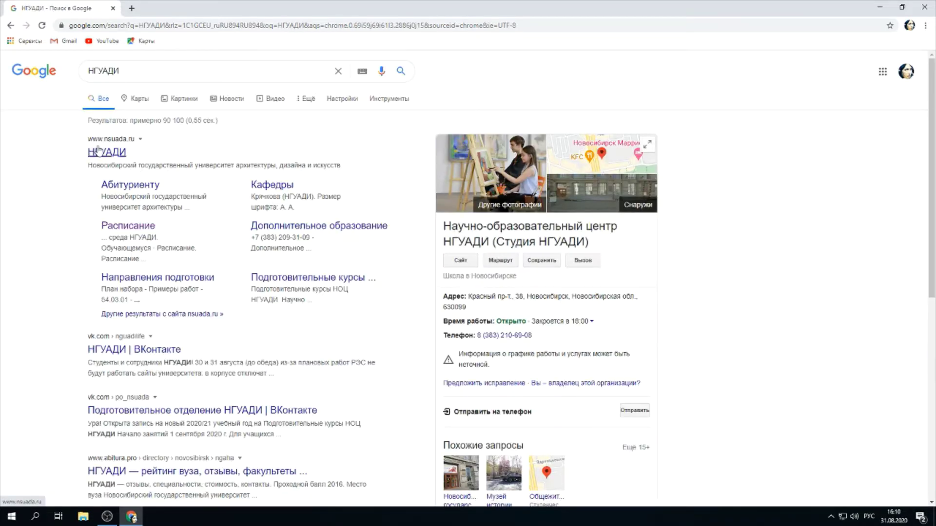
click(111, 155)
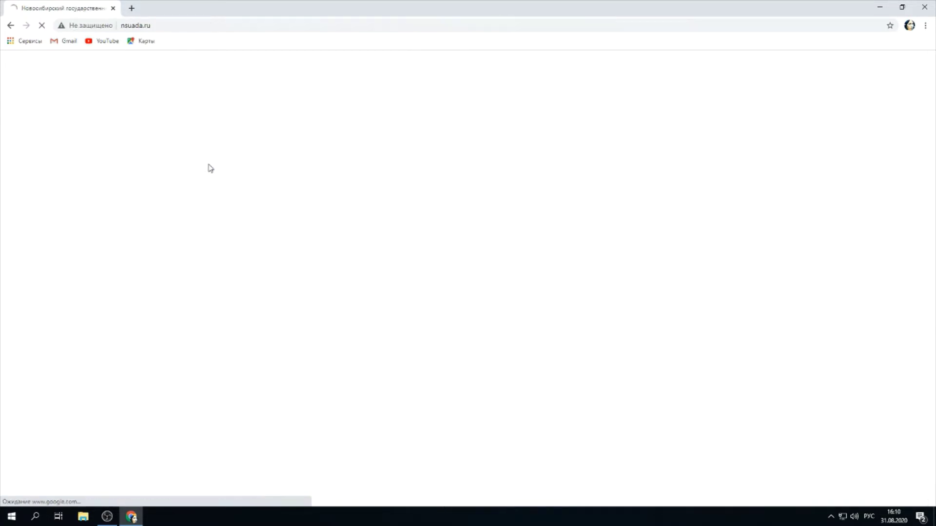
Step: Open the class schedule page (Расписание) from the site's Обучающемуся section
mouse_move(397, 184)
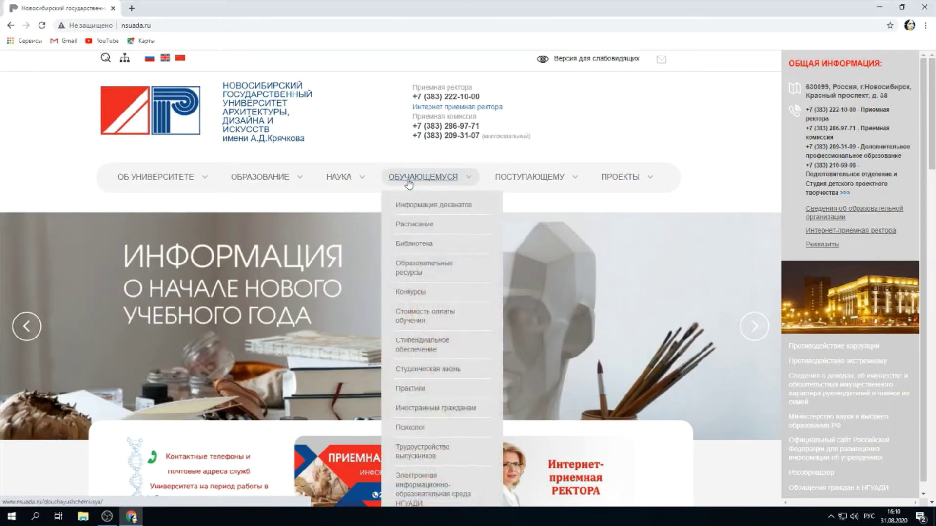
click(414, 225)
scroll(242, 277, down, 1)
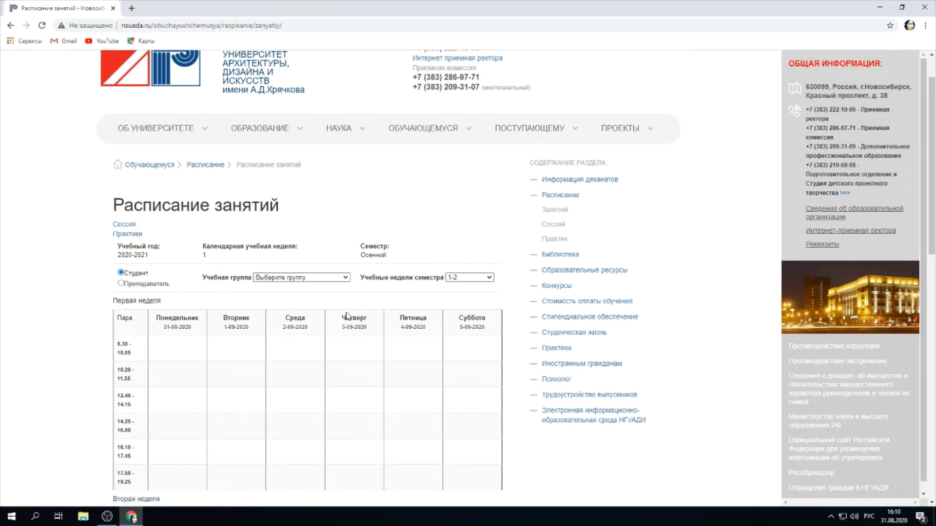
scroll(347, 315, down, 1)
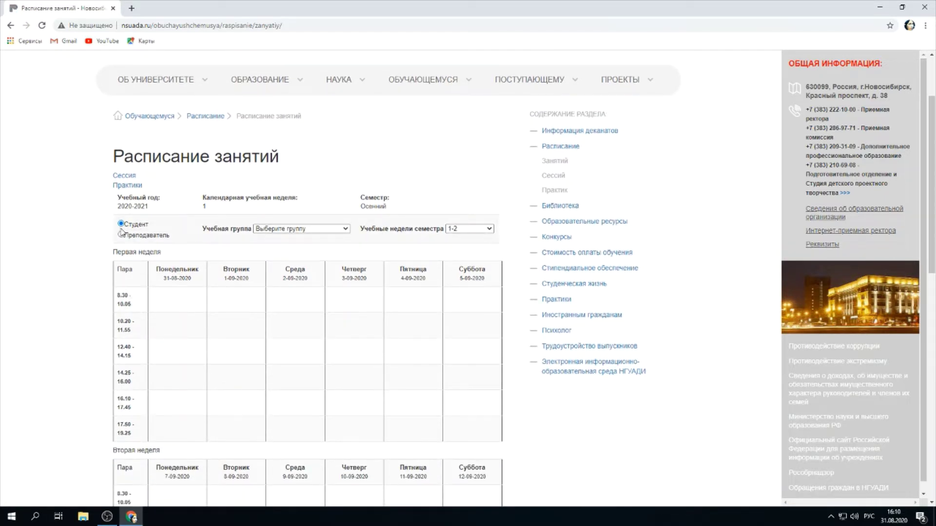
Step: Display the student timetable for study group 20-112-1 and check the selectable semester week ranges
click(268, 230)
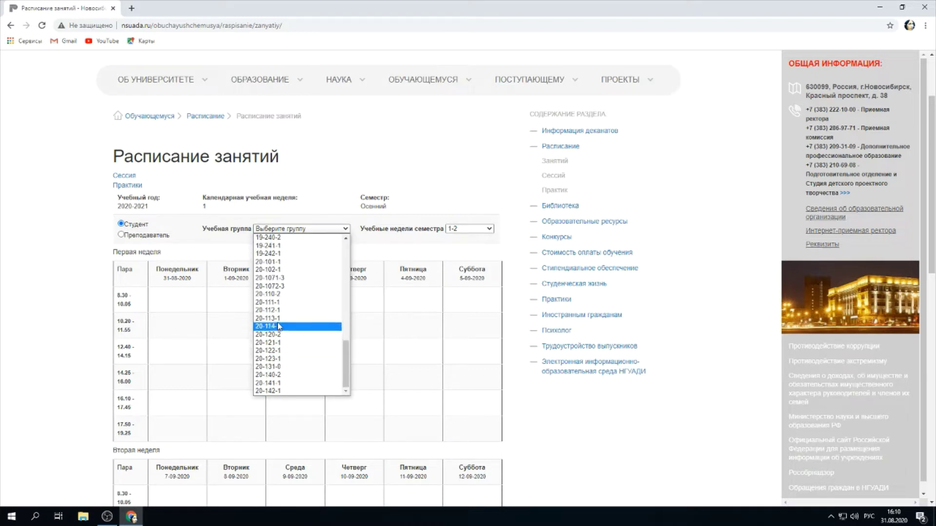
click(278, 312)
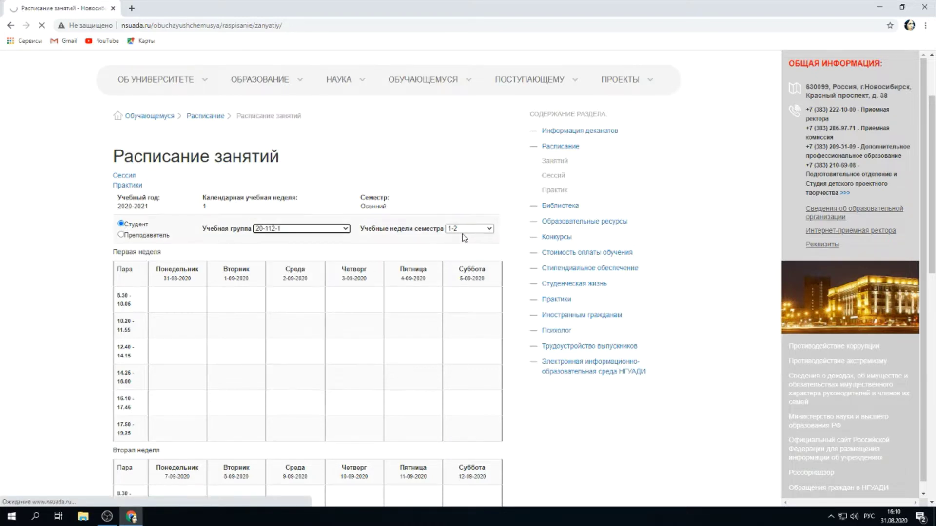
scroll(454, 240, down, 3)
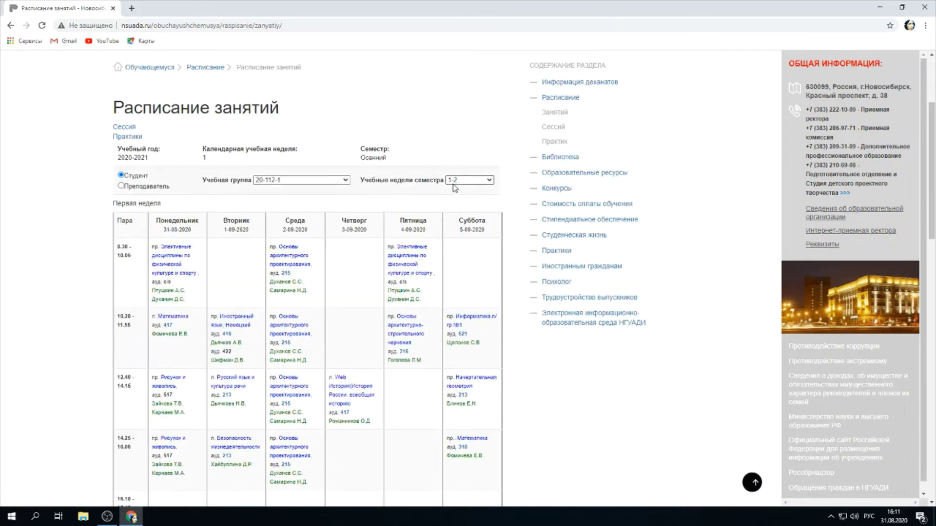
click(457, 183)
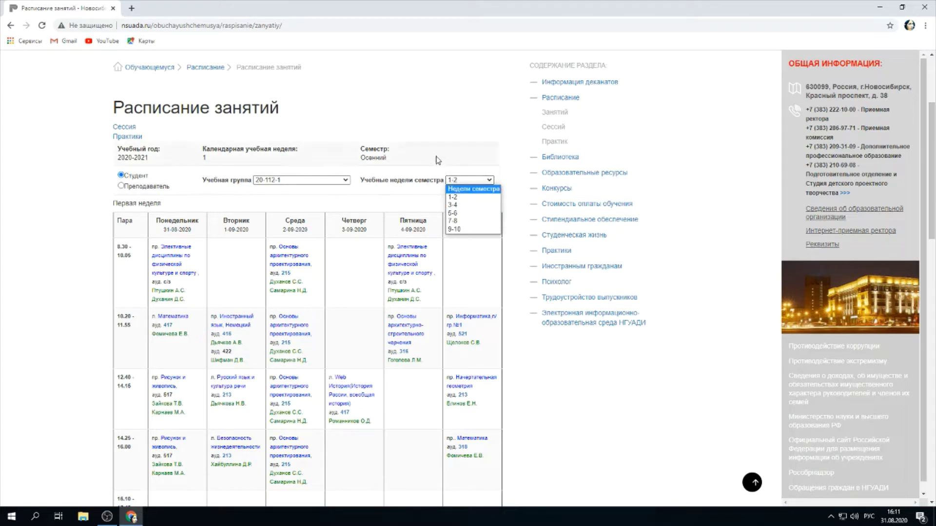
click(517, 151)
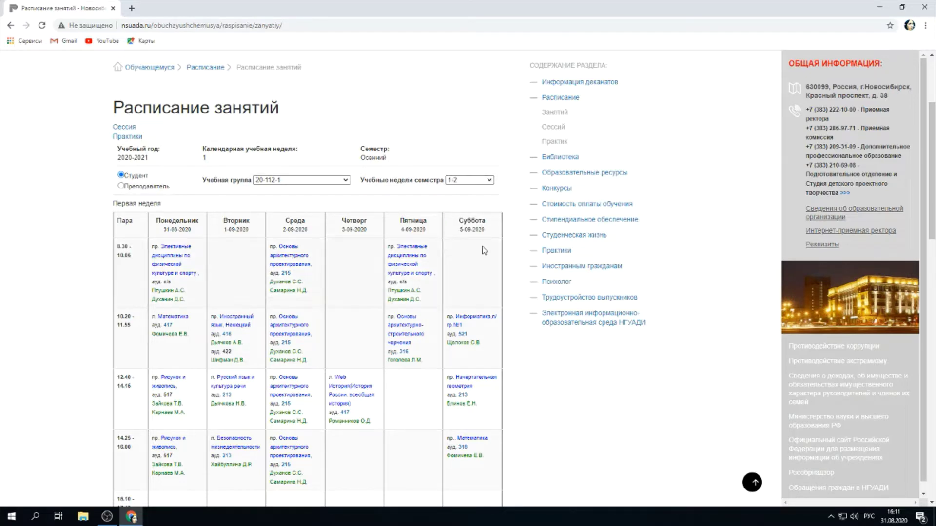
Step: Open the online meeting for the first week's Thursday 12.40 Web История lecture through its room 417 link
scroll(319, 253, down, 1)
scroll(320, 254, down, 1)
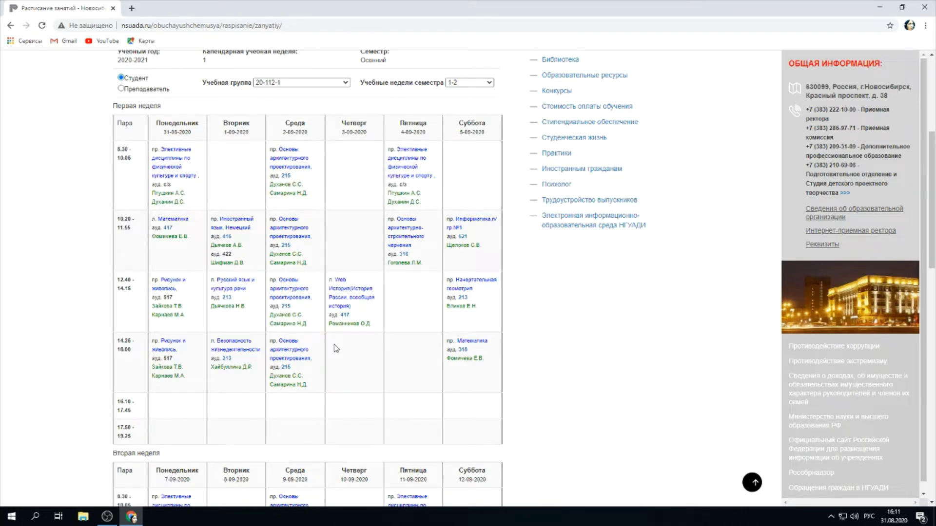
click(345, 317)
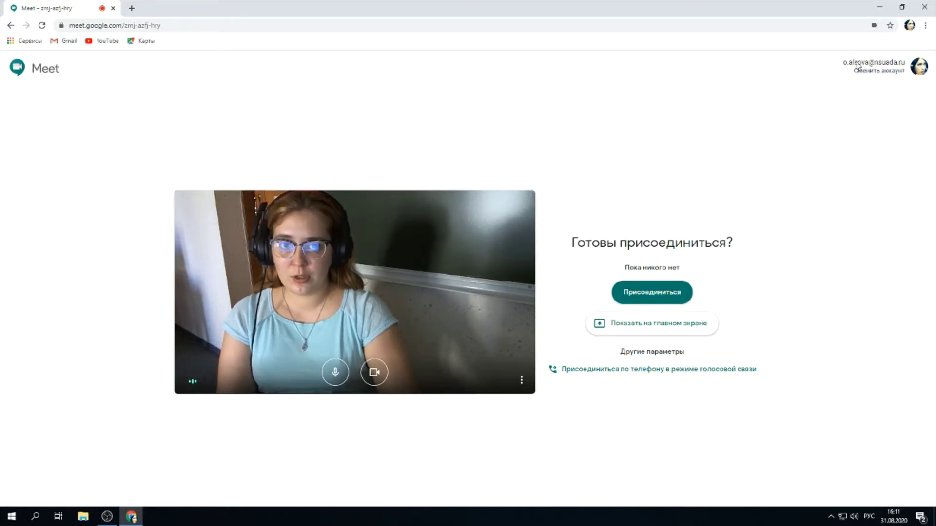
Step: Switch the meeting account by choosing to use another Google account and submitting the university e-mail address
click(887, 74)
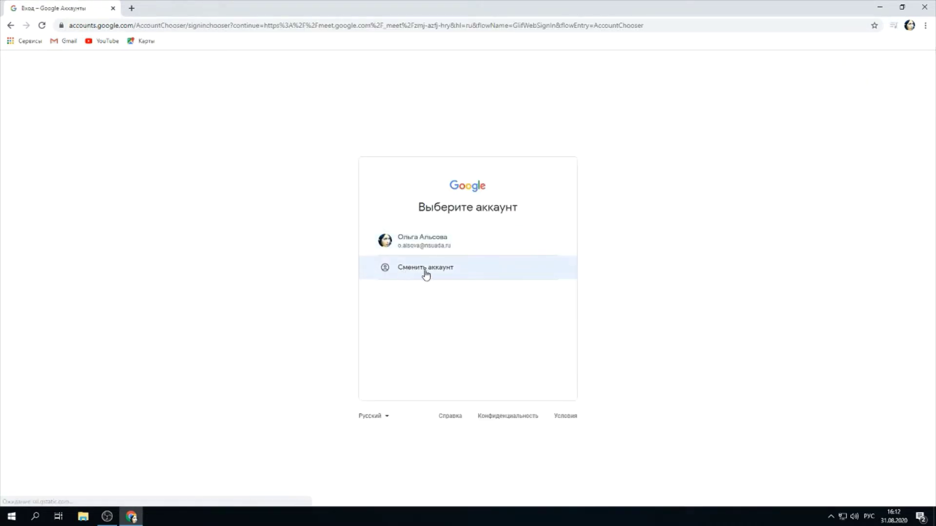
click(425, 273)
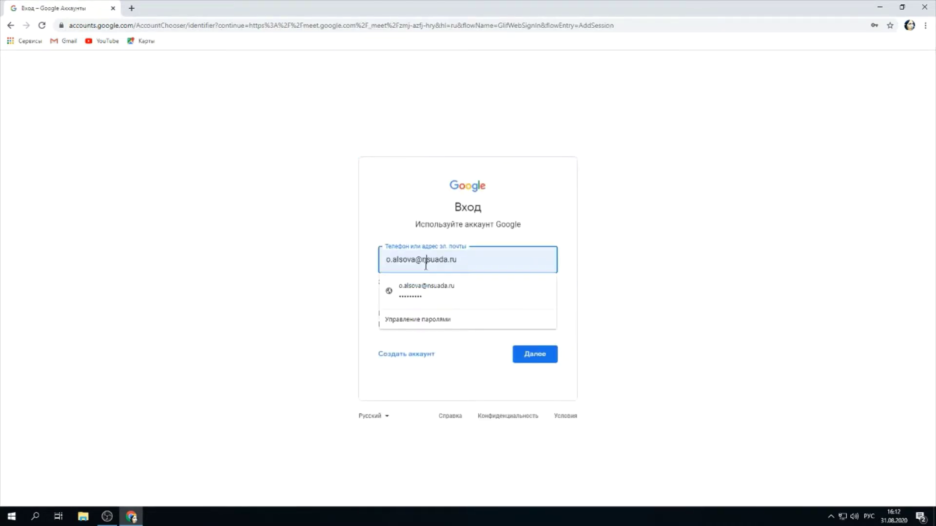
drag(419, 260, 353, 258)
key(alt+shift)
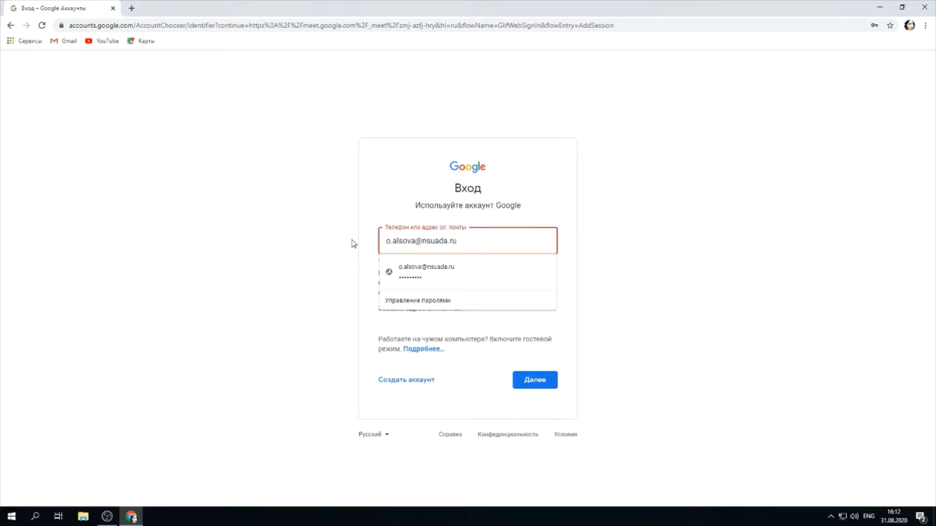
click(726, 217)
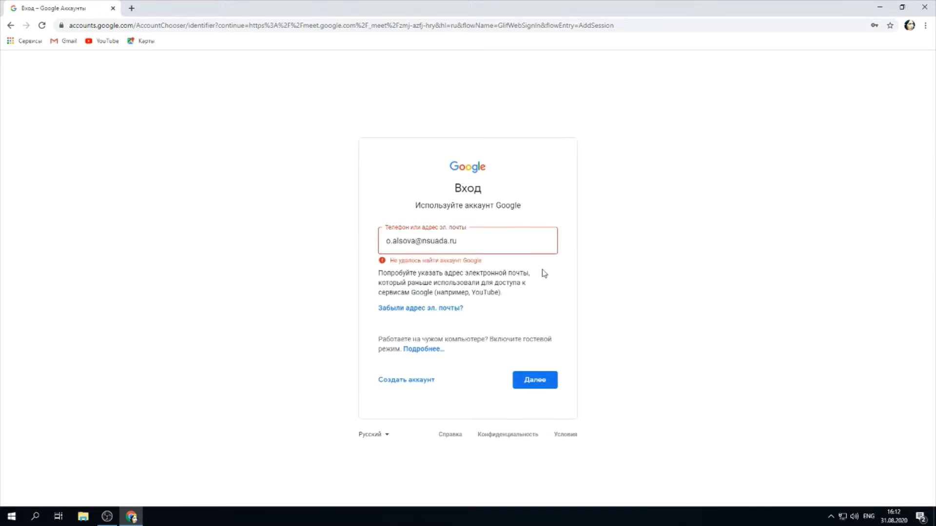
click(542, 384)
Step: Submit the saved account password to finish signing in and return to the meeting's join page
click(423, 283)
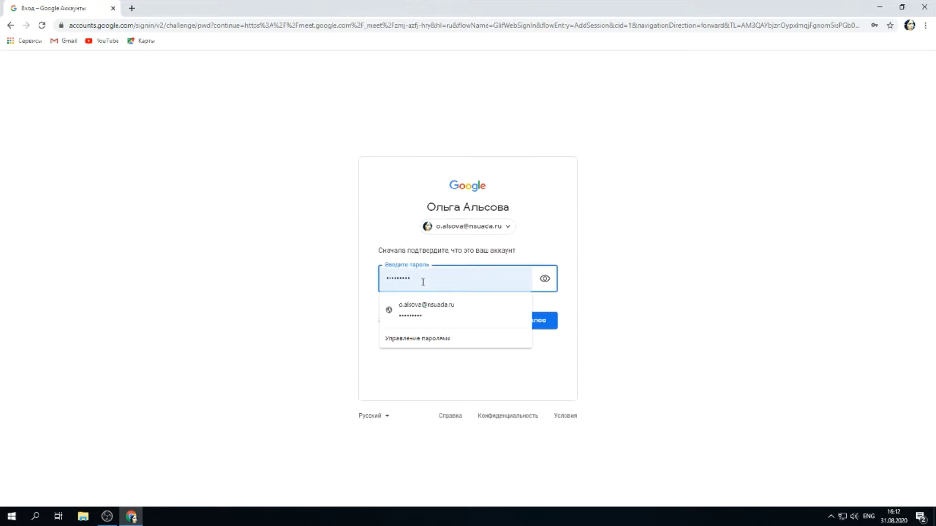
click(657, 280)
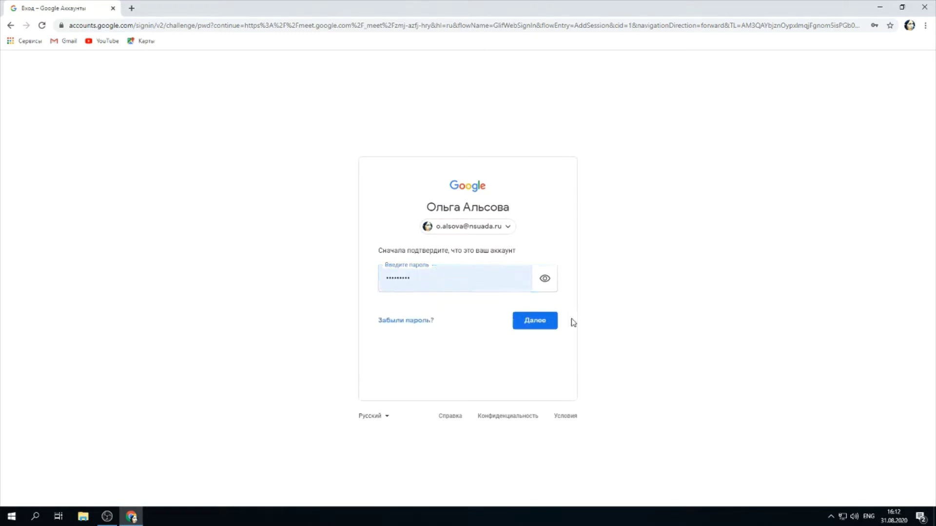
click(535, 321)
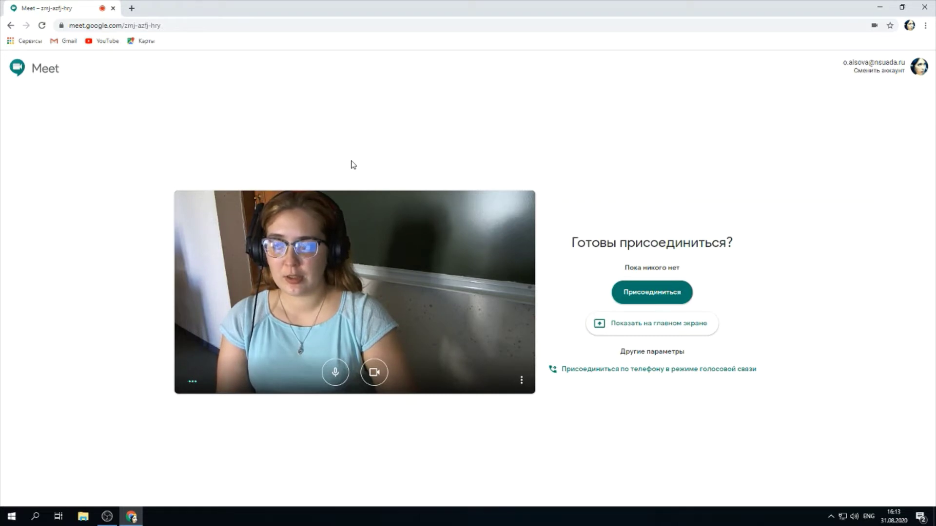
Step: Turn off the camera and microphone, and join the meeting
click(375, 376)
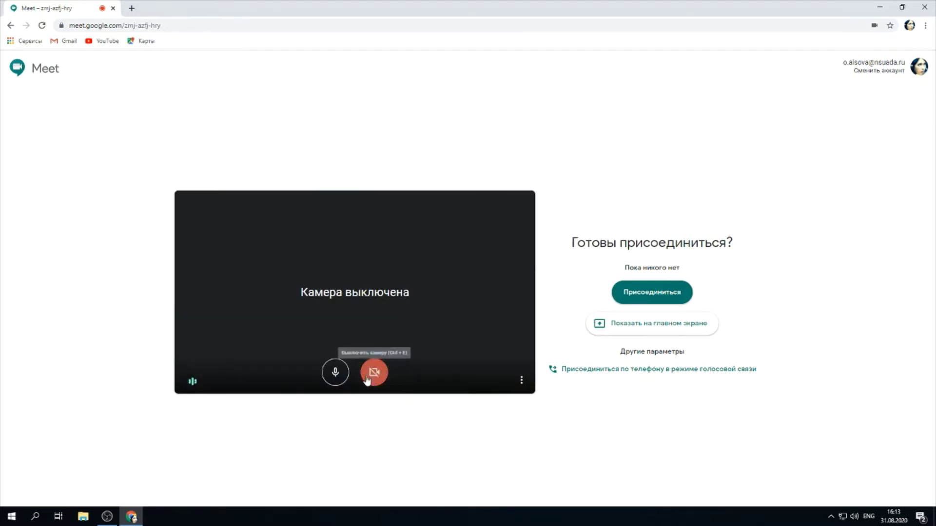
click(335, 373)
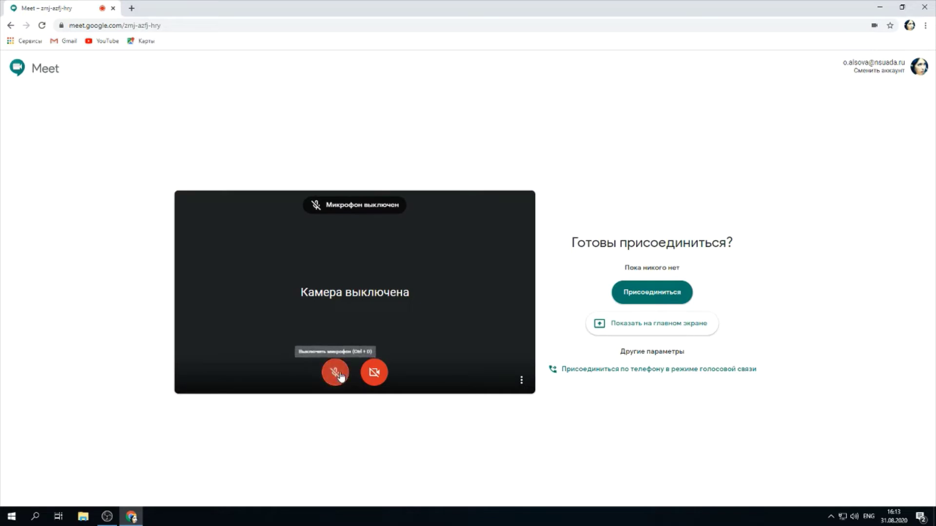
click(633, 294)
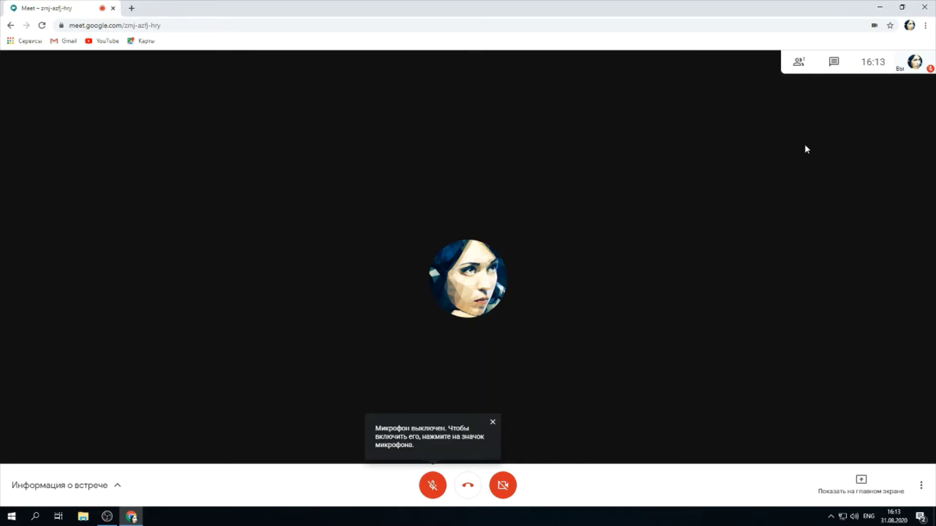
Step: View the participant list, switch to the meeting chat and send the message "Задать вопрос преподавателю....?"
click(801, 64)
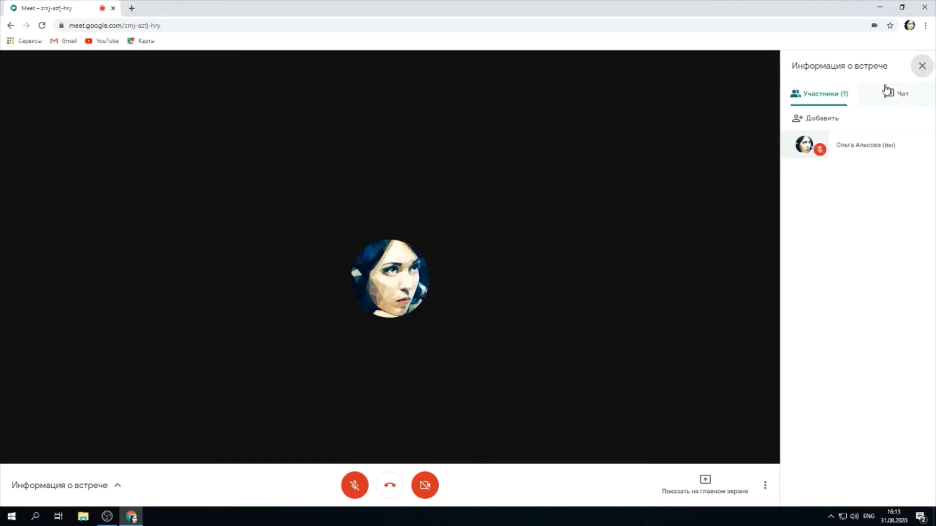
click(887, 96)
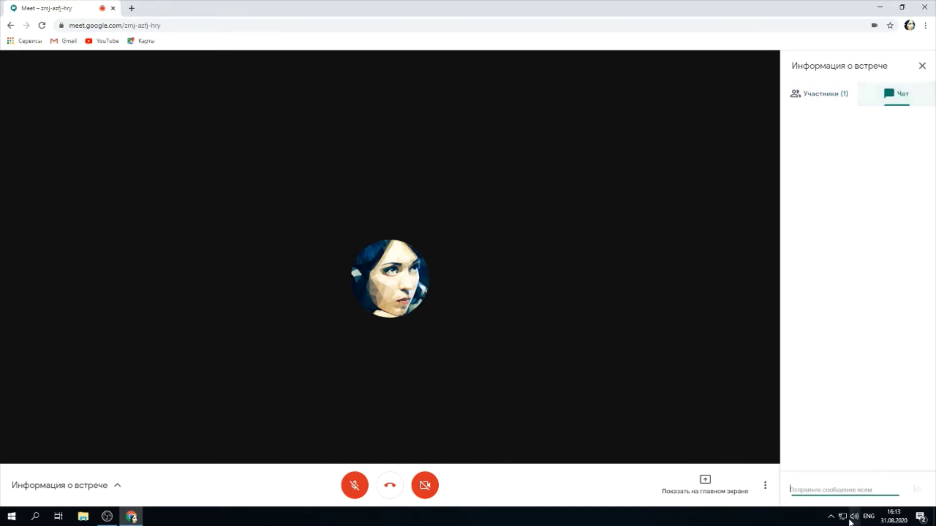
text(з)
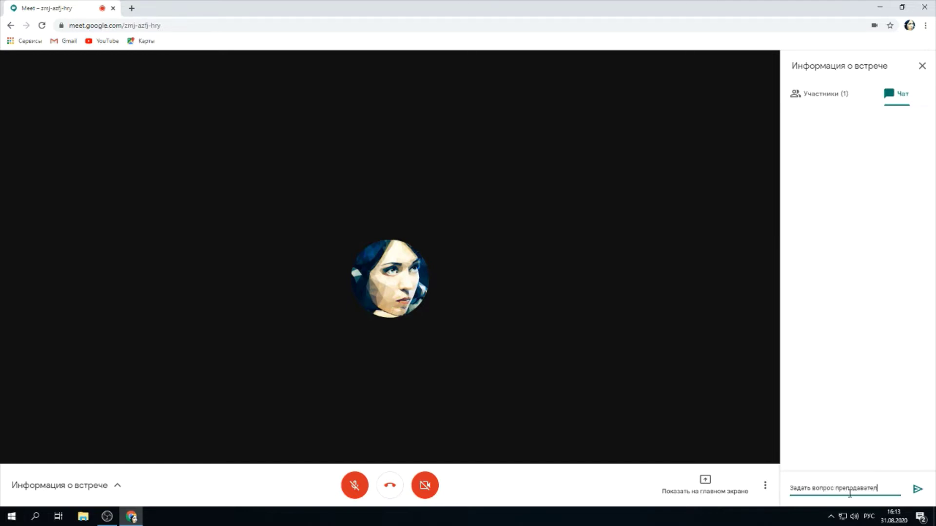
text(ю)
click(916, 490)
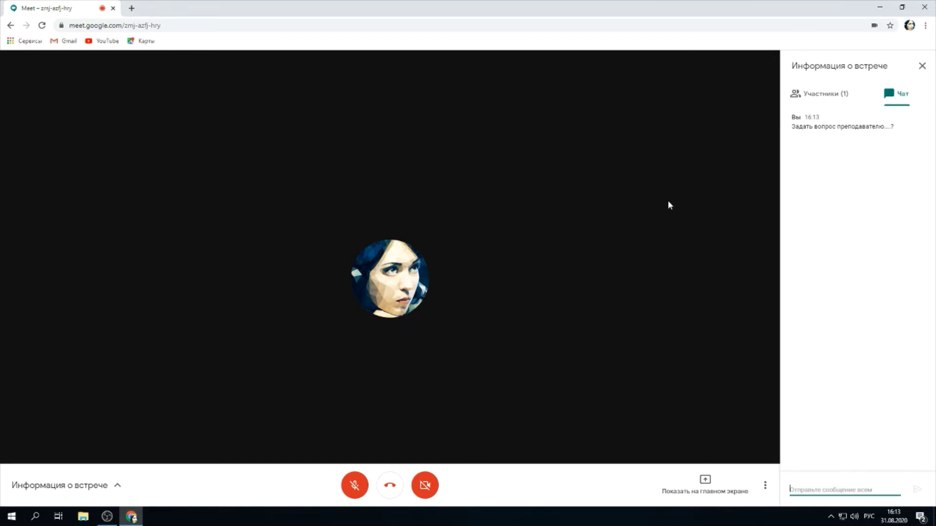
Step: Turn on the microphone and camera during the meeting, and switch both off again
click(352, 494)
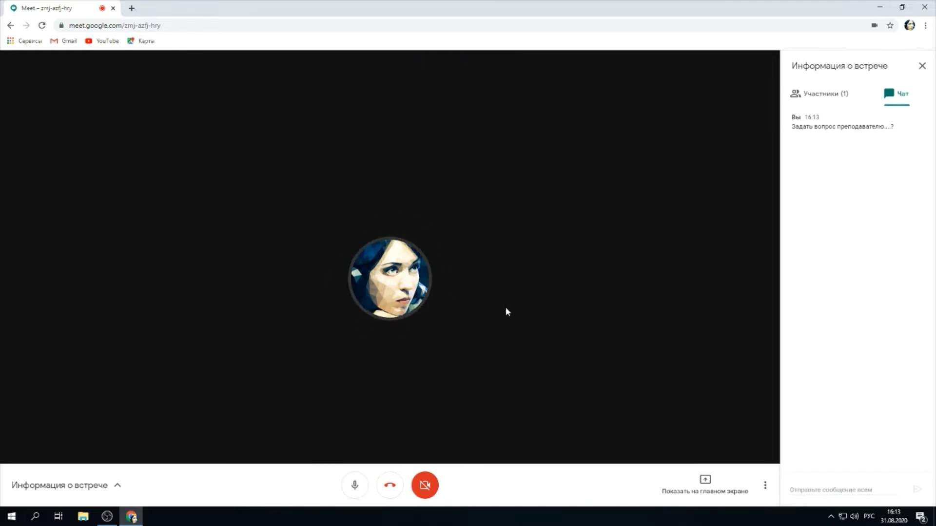
click(428, 494)
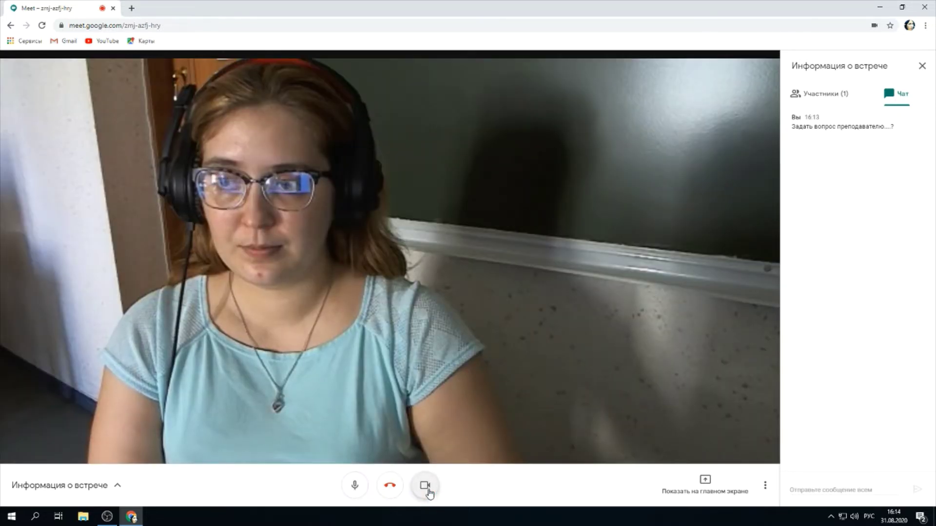
click(429, 493)
click(358, 490)
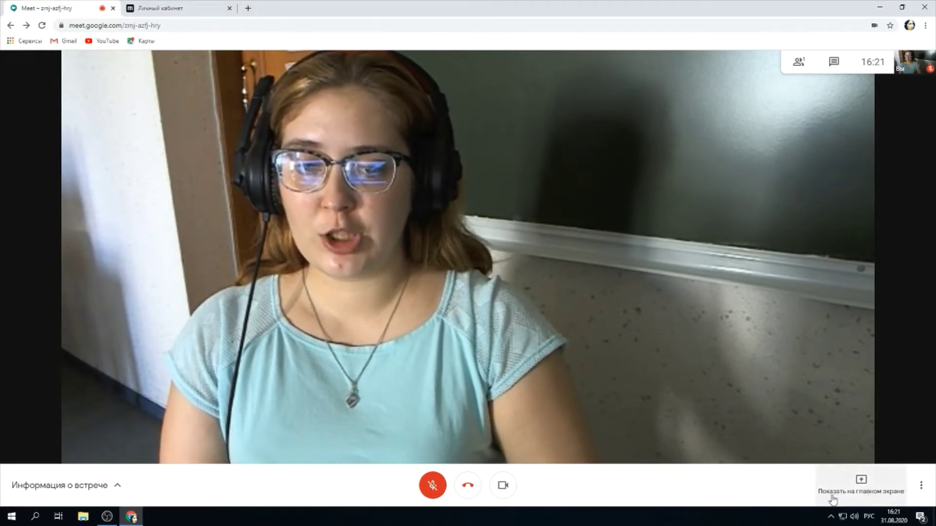
Step: Present the entire screen to the meeting participants
click(859, 495)
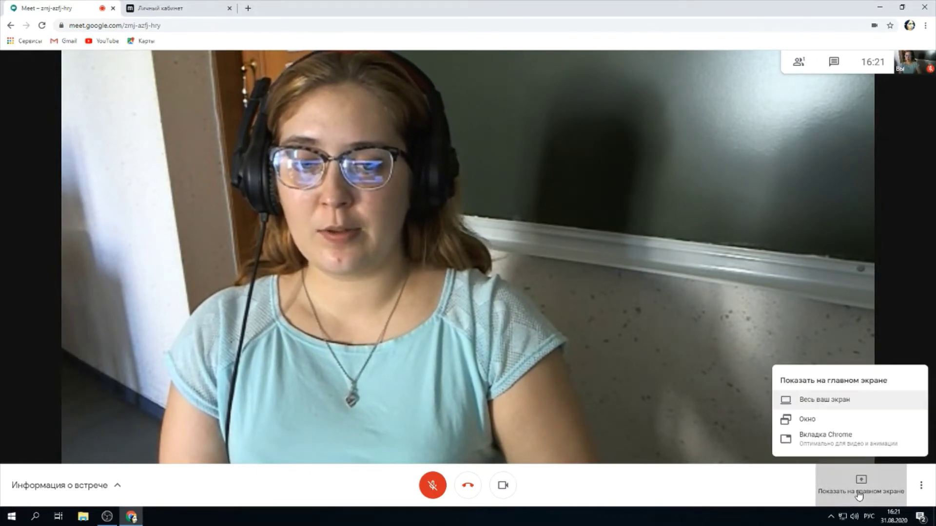
click(812, 403)
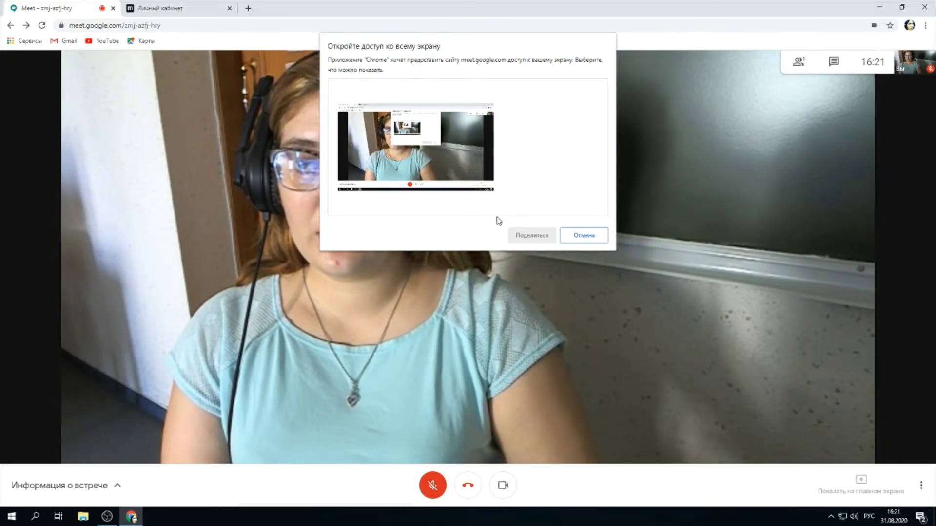
click(418, 148)
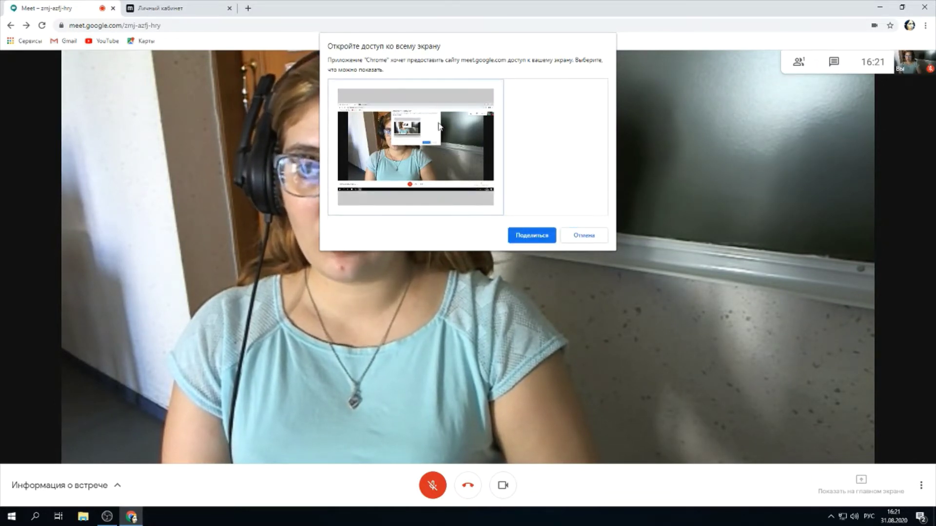
click(529, 238)
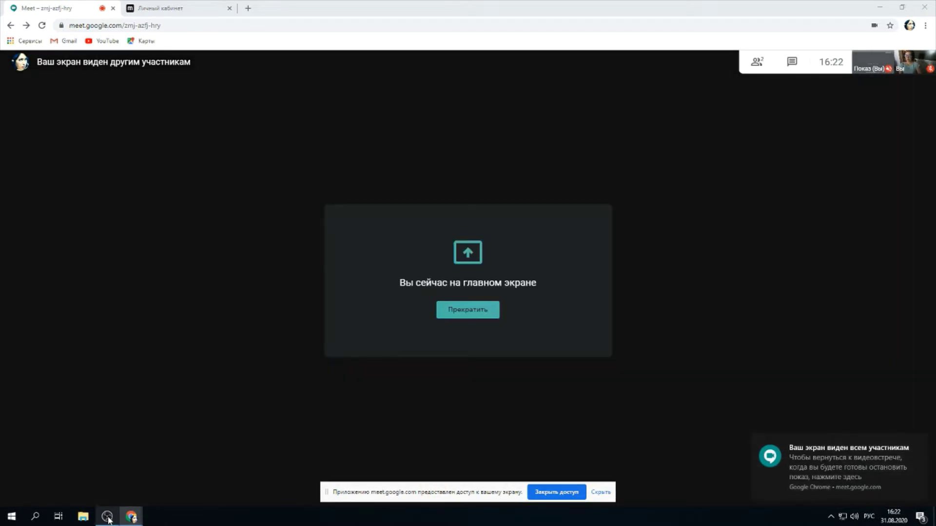
Step: Minimize the browser, launch SketchUp 2016 from the desktop, and accept its licence terms but exit without continuing
click(880, 7)
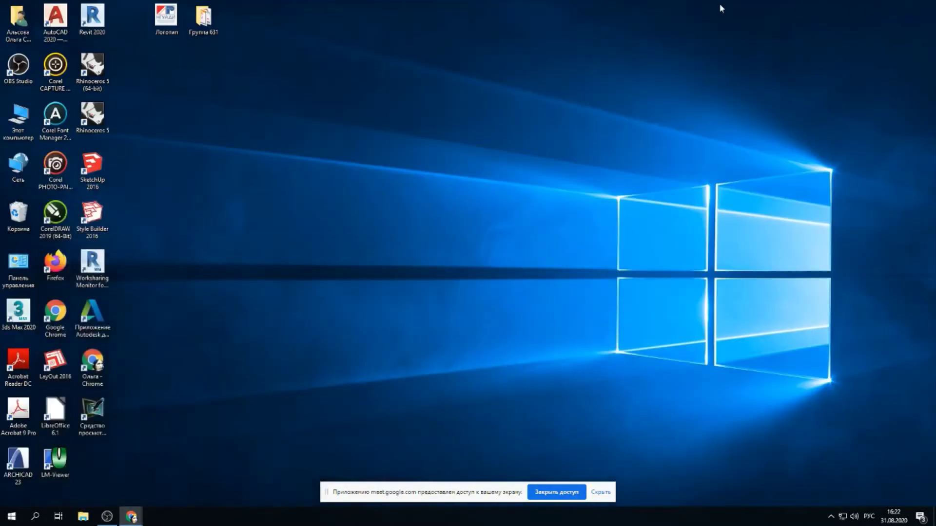
double_click(93, 168)
click(319, 377)
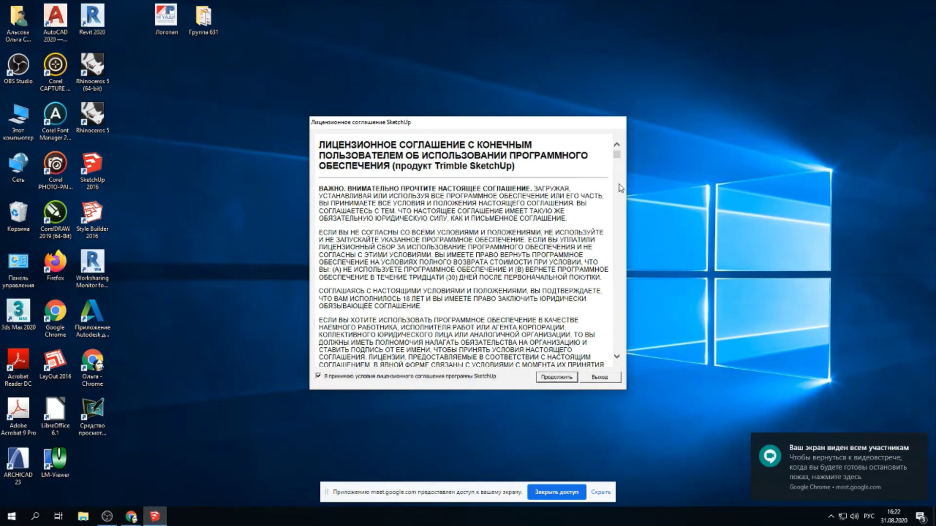
click(603, 381)
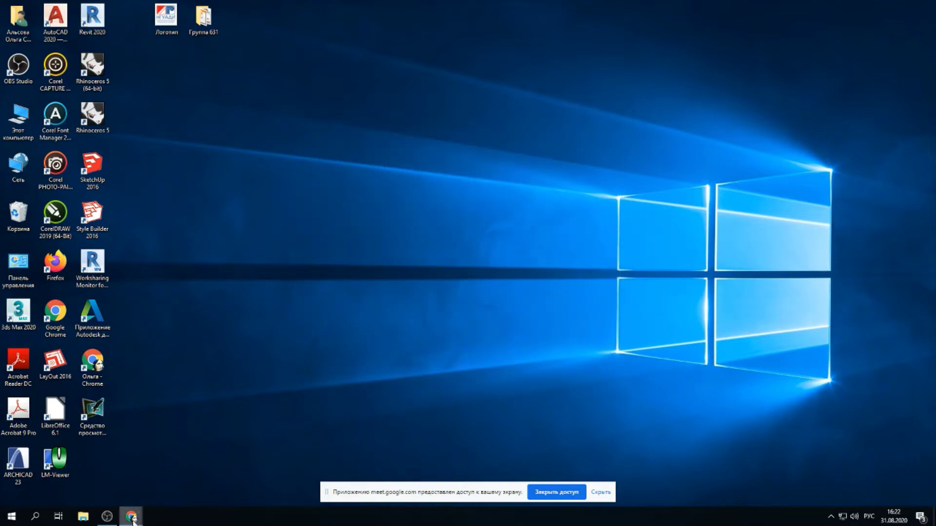
Step: Return to the Google Meet window and stop presenting the screen
mouse_move(133, 520)
click(95, 488)
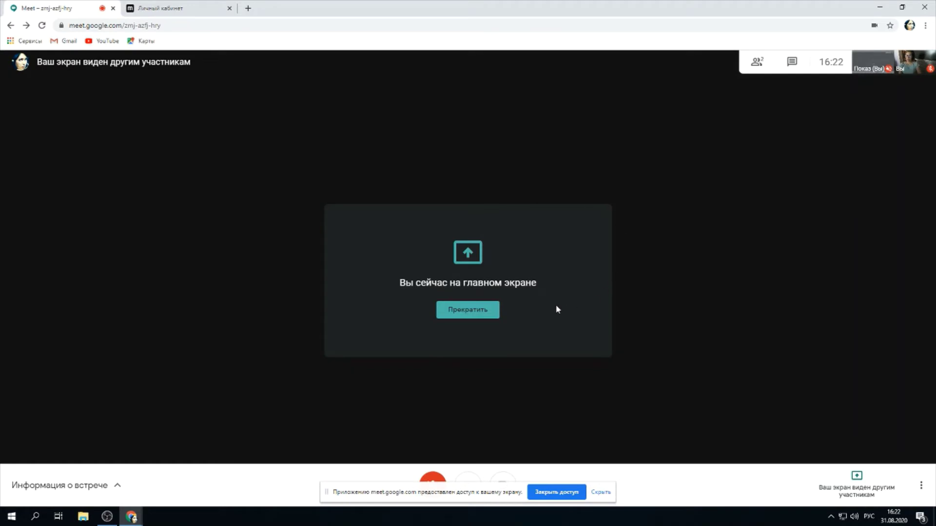
click(480, 317)
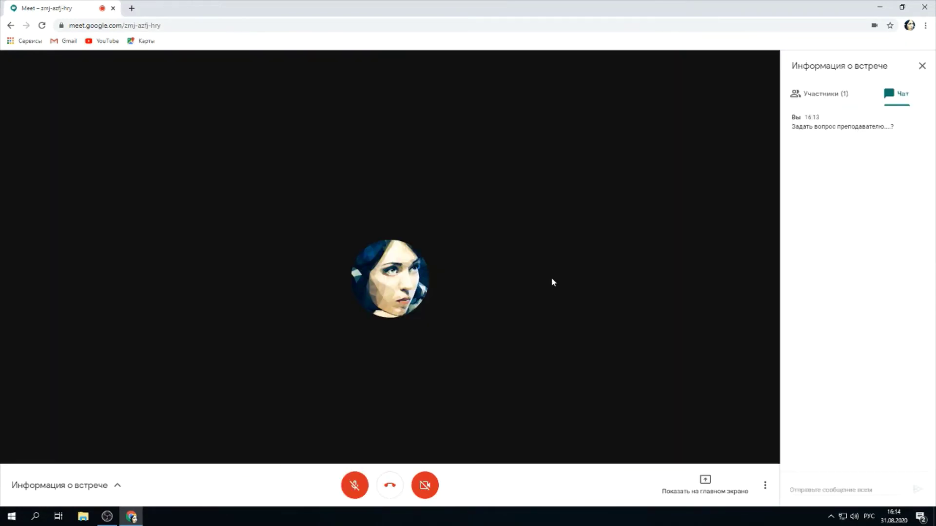
Step: Turn the camera and microphone on, switch both off again, and leave the meeting
click(436, 486)
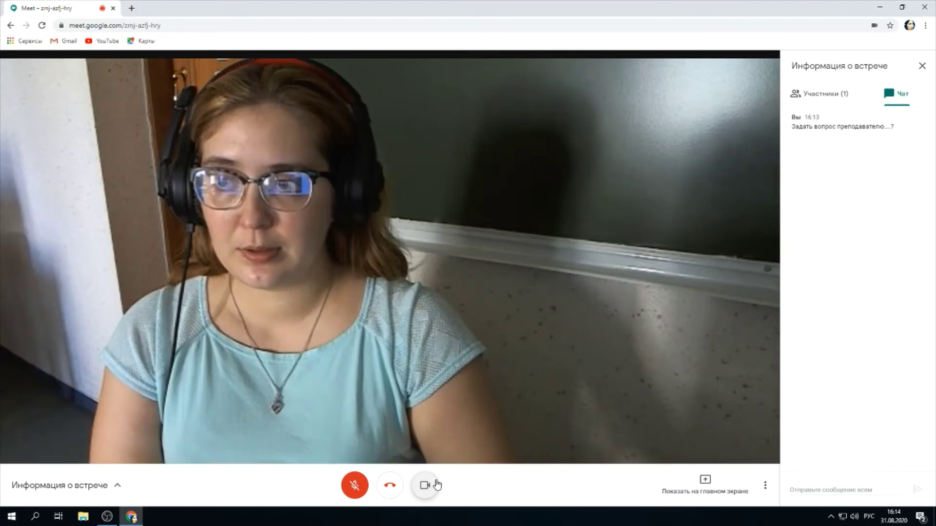
click(360, 494)
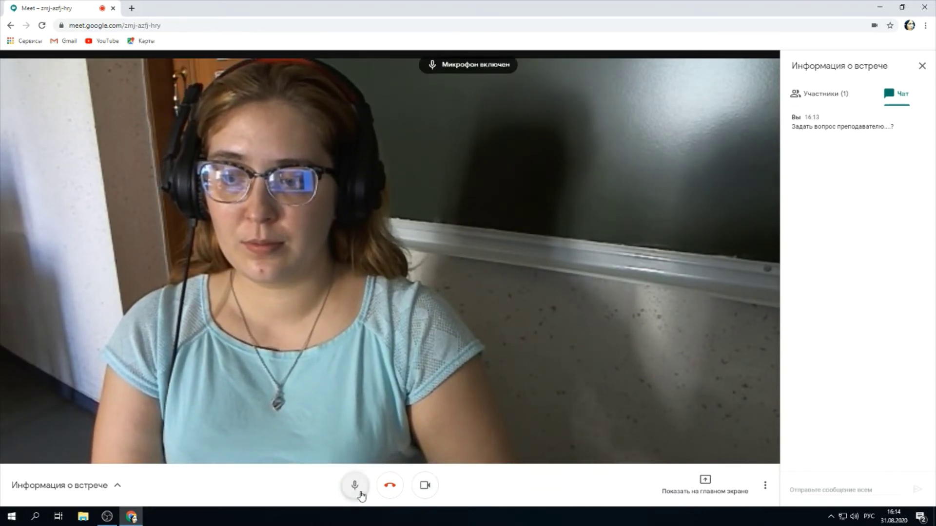
click(360, 494)
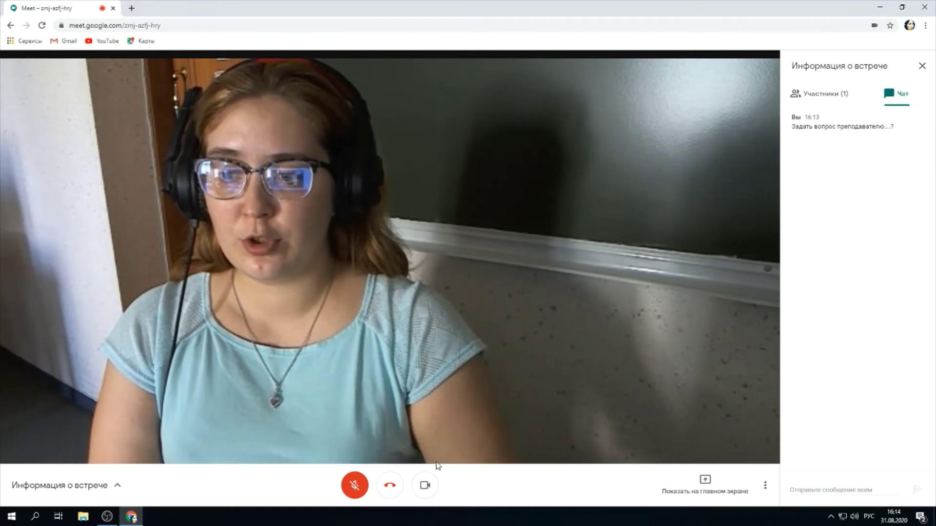
click(426, 484)
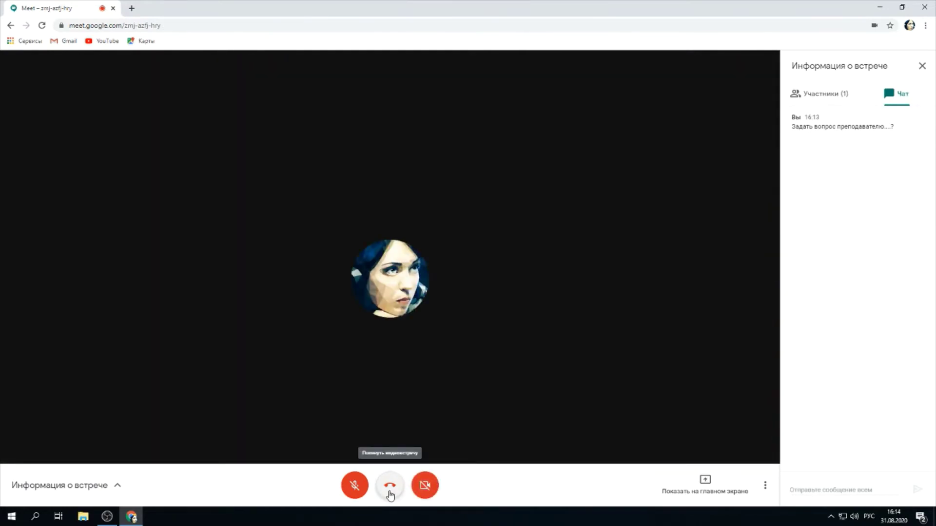
click(390, 490)
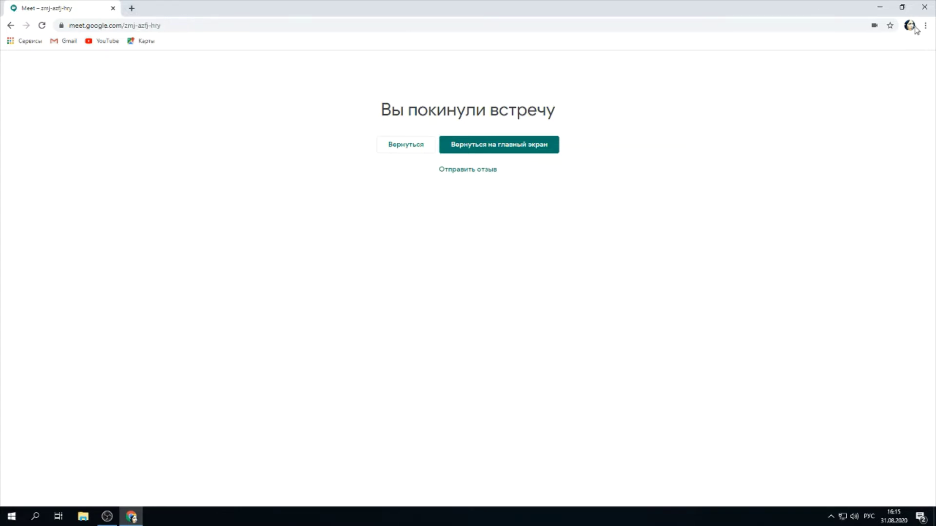
Step: Search for "НГУАДИ" in a new browser tab and open the university's official website
click(131, 8)
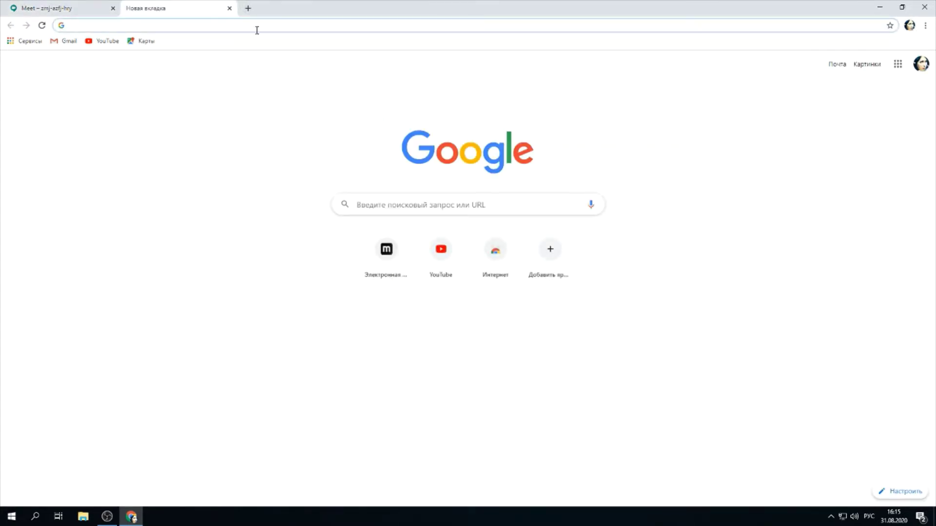
text(НГУАДИ)
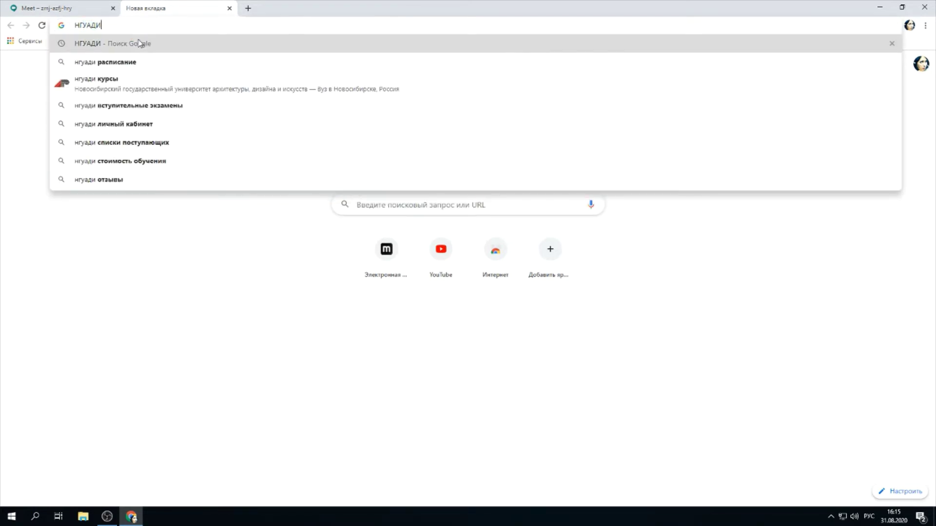
click(139, 43)
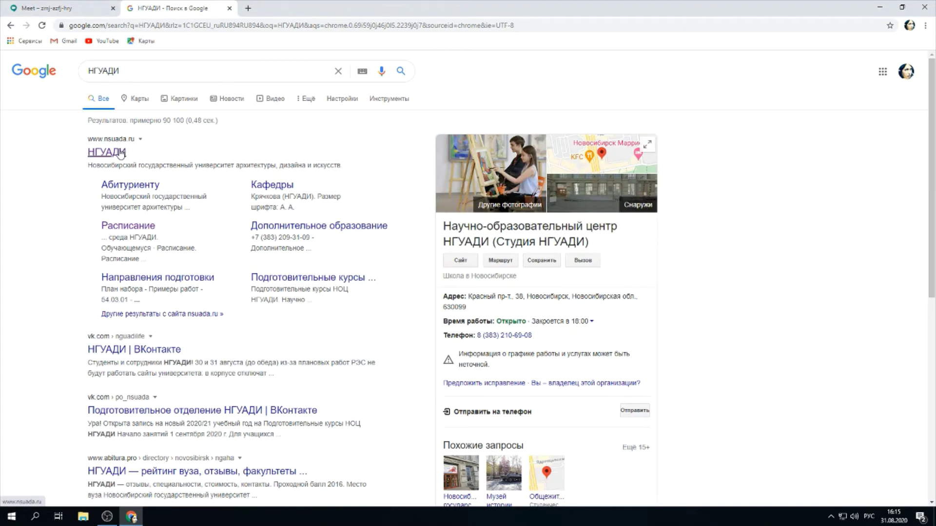
click(121, 153)
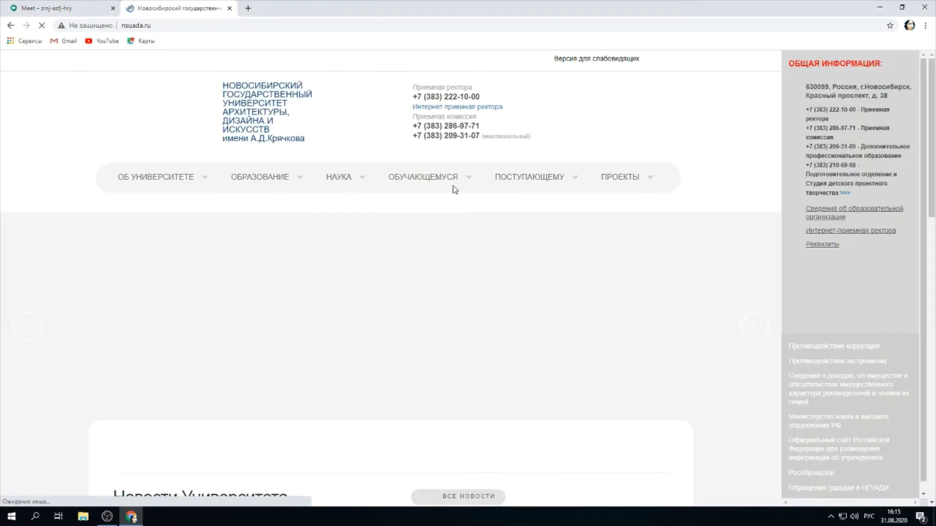
Step: Open the "Электронная информационно-образовательная среда НГУАДИ" portal from the site's section for students
mouse_move(444, 184)
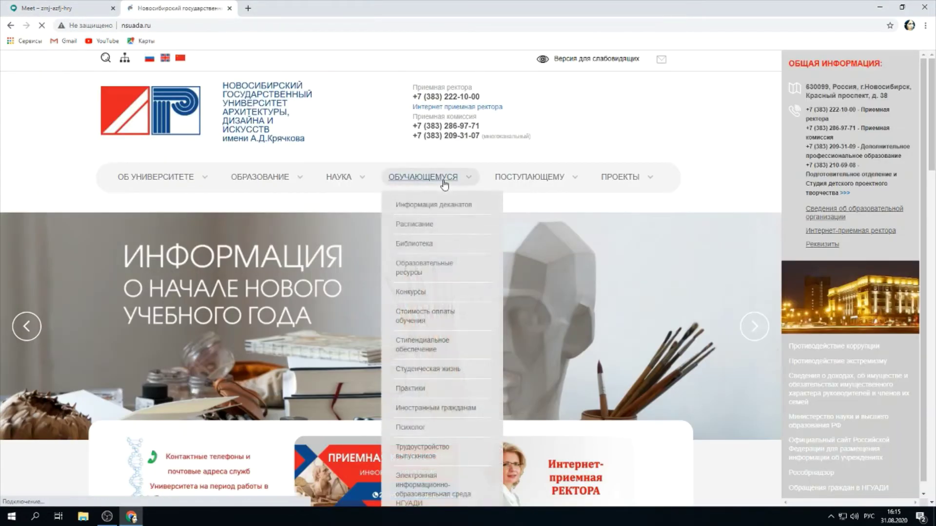
scroll(441, 185, down, 1)
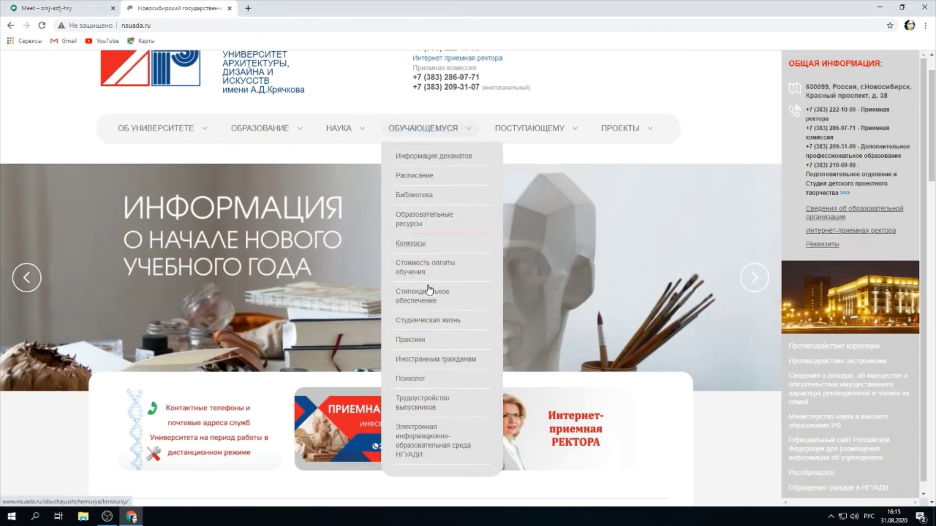
click(429, 453)
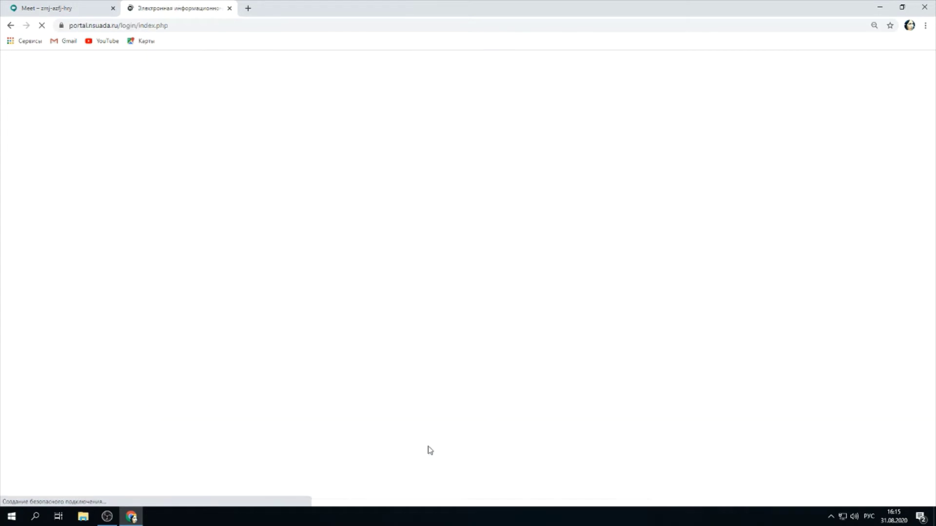
Step: Sign in to the portal with the saved student login and the account password
click(303, 183)
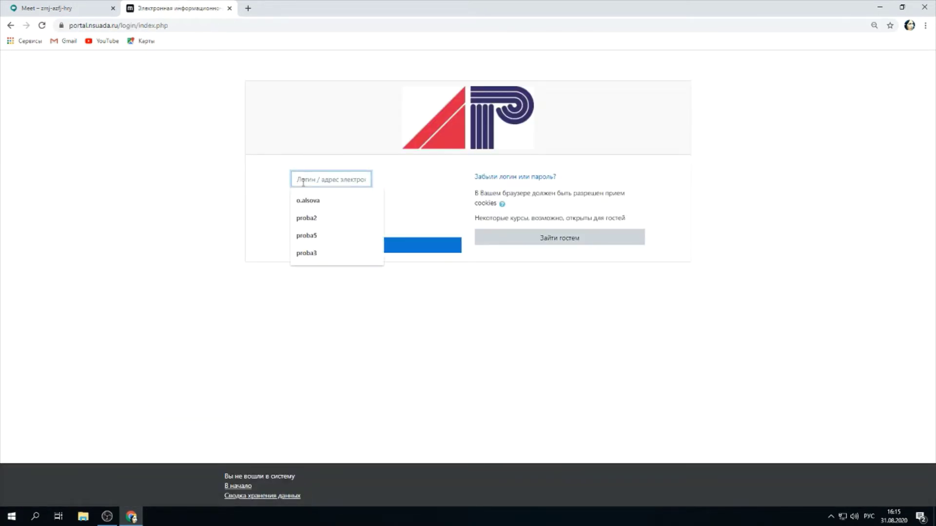
click(318, 235)
click(312, 201)
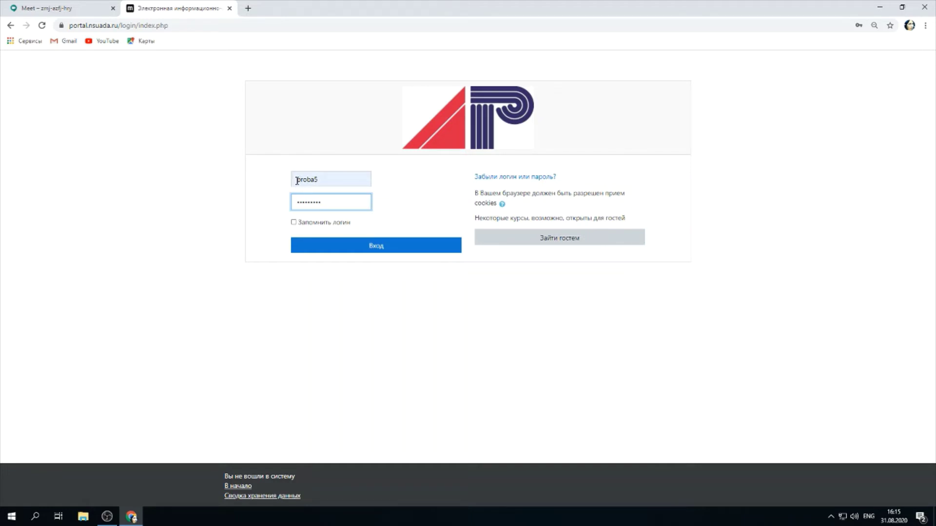
drag(297, 181, 324, 178)
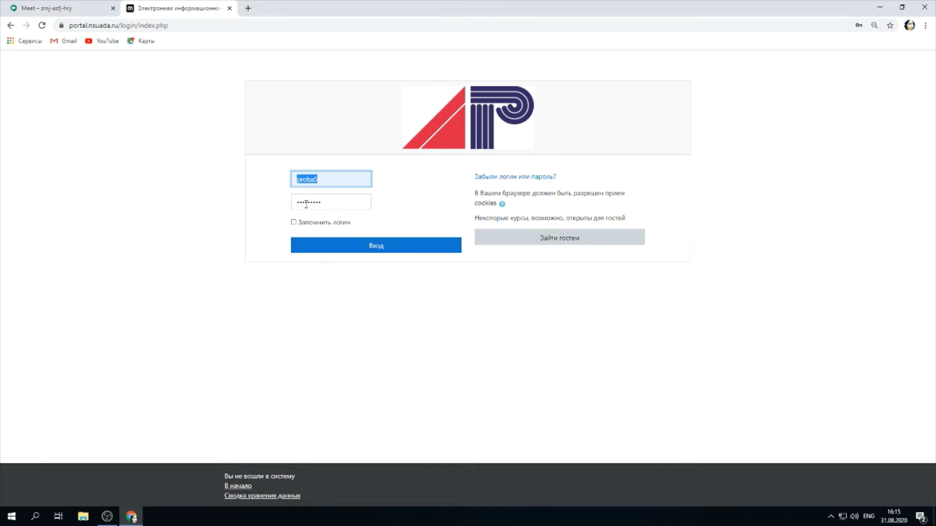
click(367, 250)
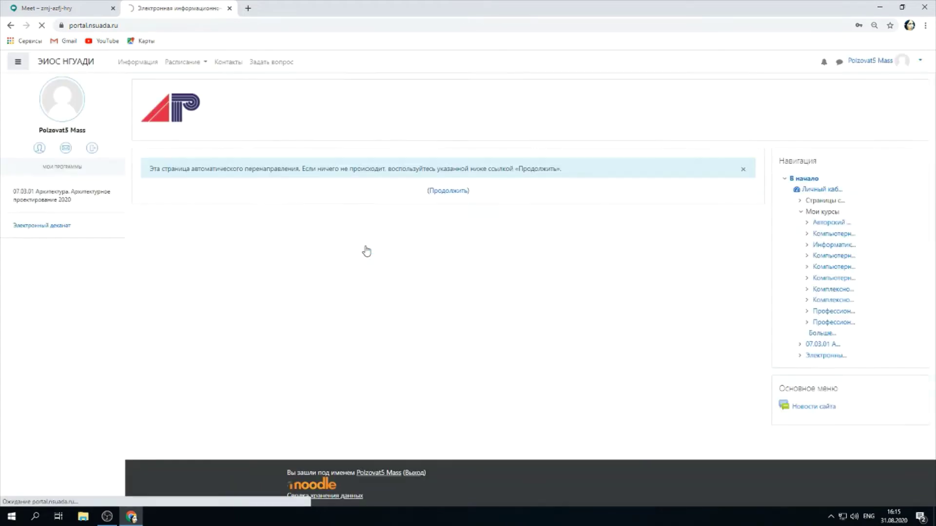
Step: Display the programme's disciplines for Семестр 4, and switch the list to Семестр 1
click(175, 129)
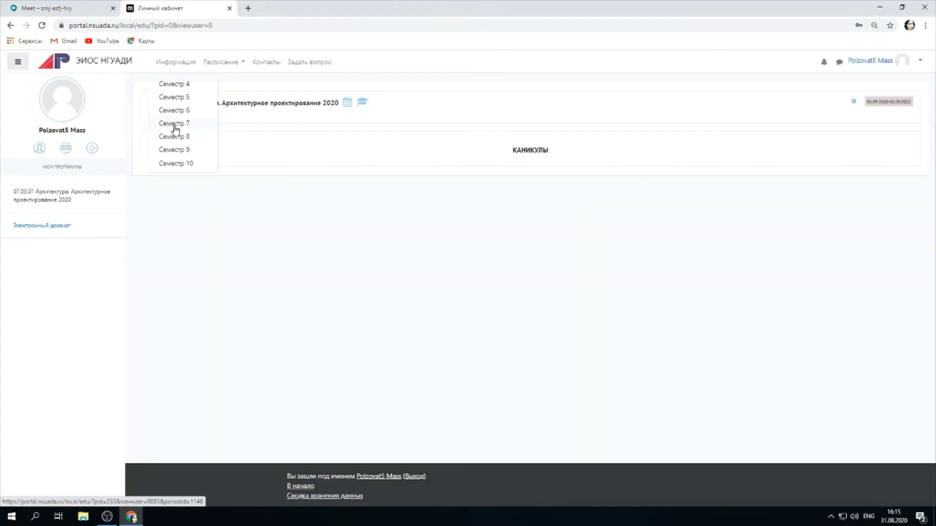
click(173, 87)
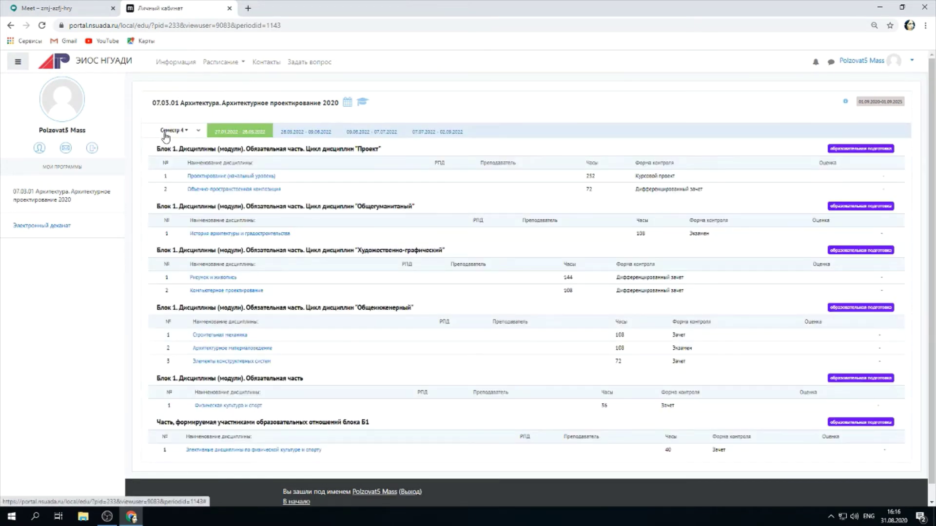
click(170, 131)
click(172, 148)
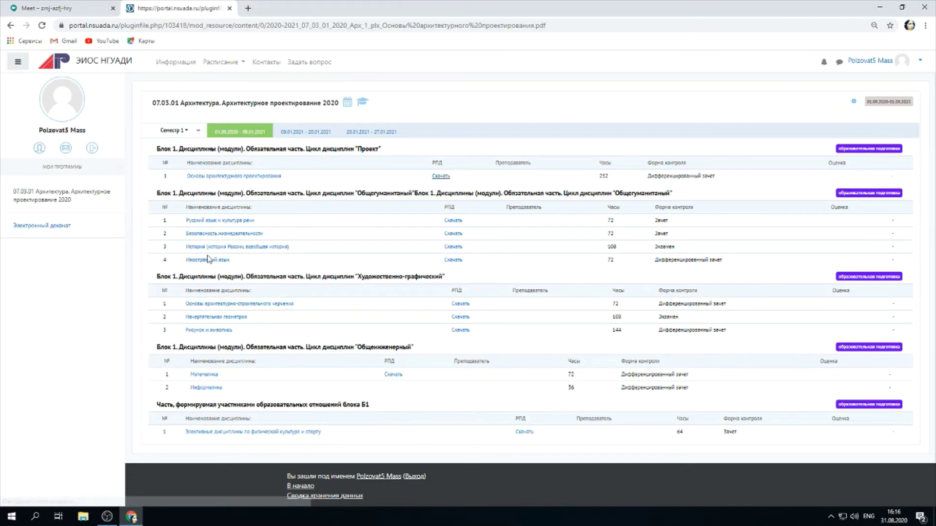
Step: Look through the РПД document for "Основы архитектурного проектирования" and return to the discipline list
scroll(500, 297, down, 7)
scroll(500, 296, down, 20)
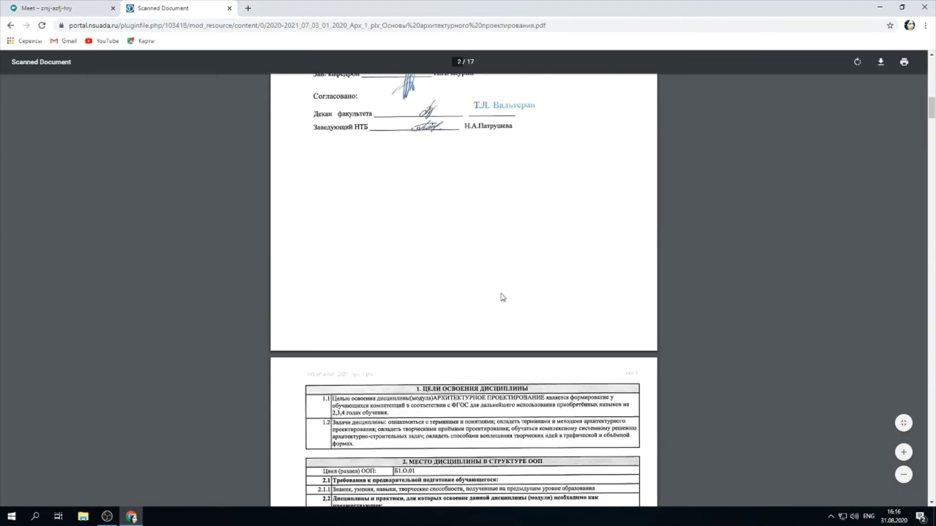
scroll(503, 297, down, 15)
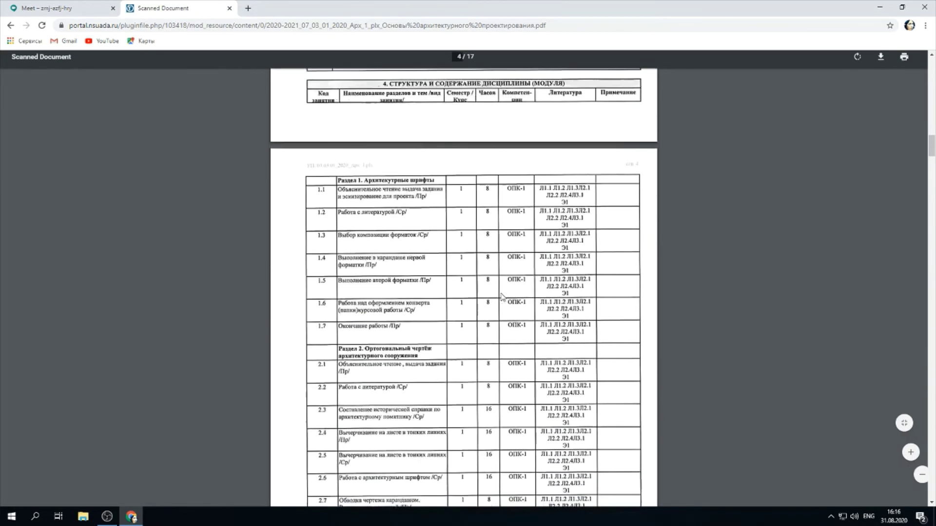
click(10, 25)
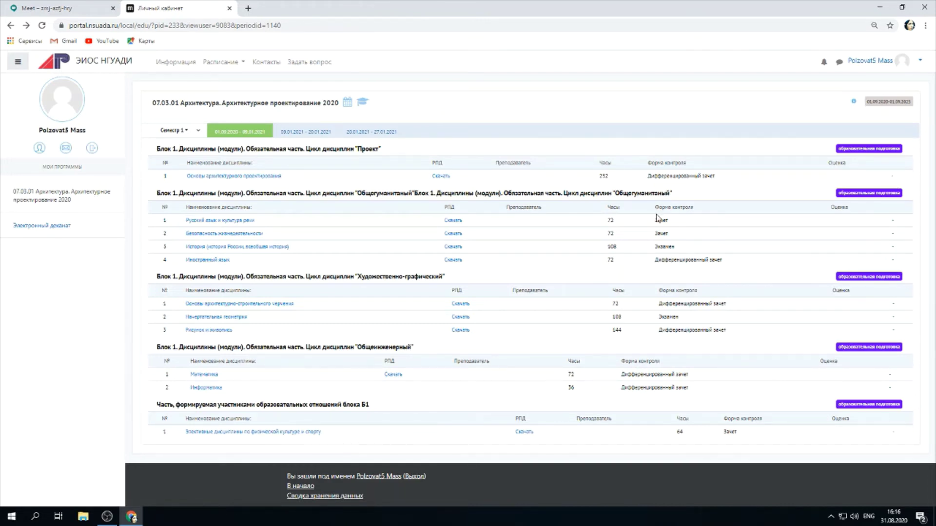
Step: Highlight the control forms Дифференцированный зачет, Зачет and Экзамен, and open the course "Основы архитектурного проектирования"
drag(650, 176, 721, 182)
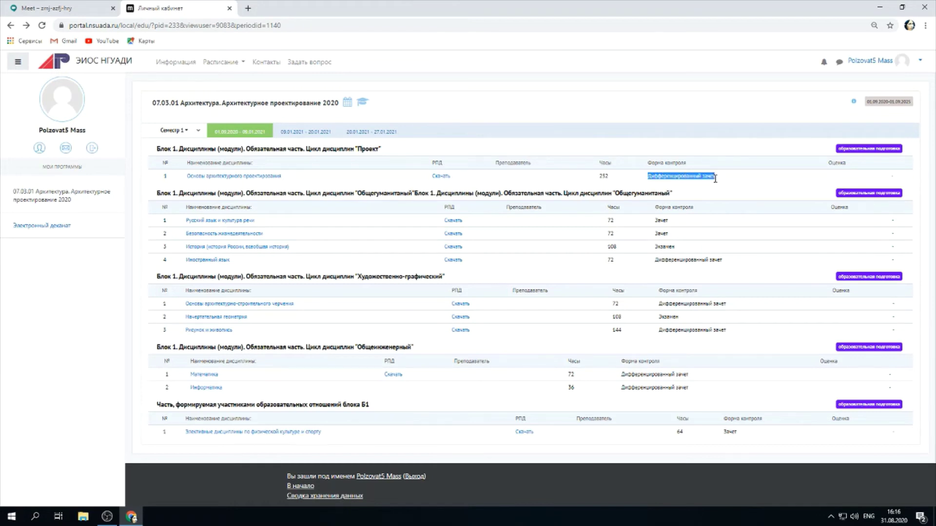
drag(653, 221, 671, 227)
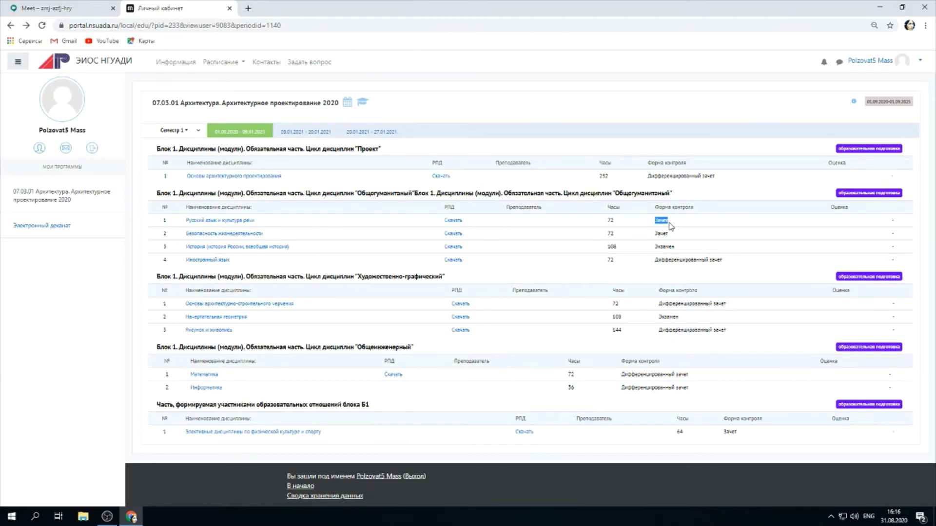
drag(656, 251, 677, 254)
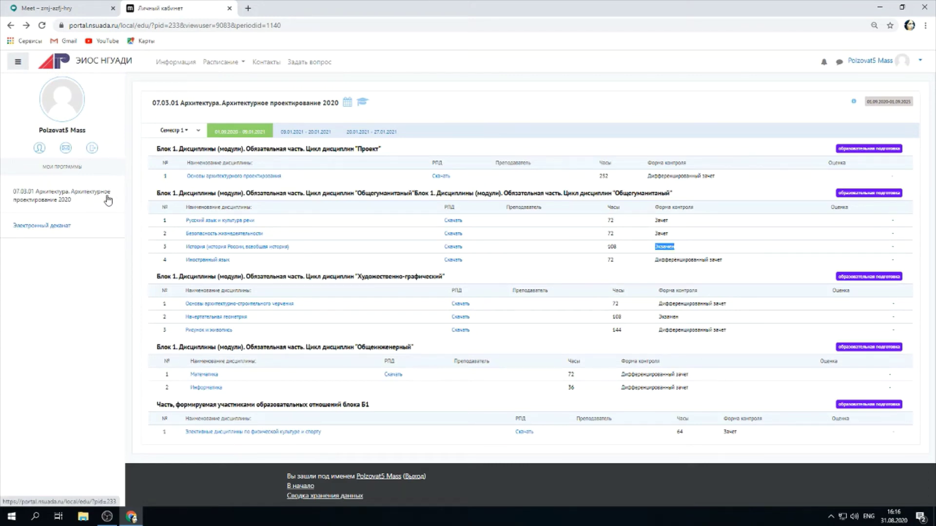
click(229, 178)
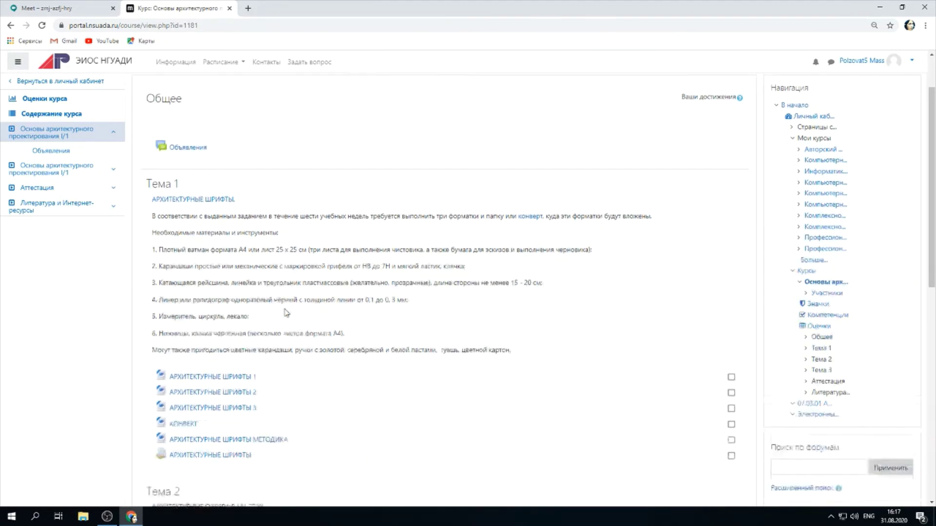
Step: Open the assignment "АРХИТЕКТУРНЫЕ ШРИФТЫ" under Тема 1 and start adding an answer to it
scroll(285, 309, down, 2)
scroll(281, 338, down, 1)
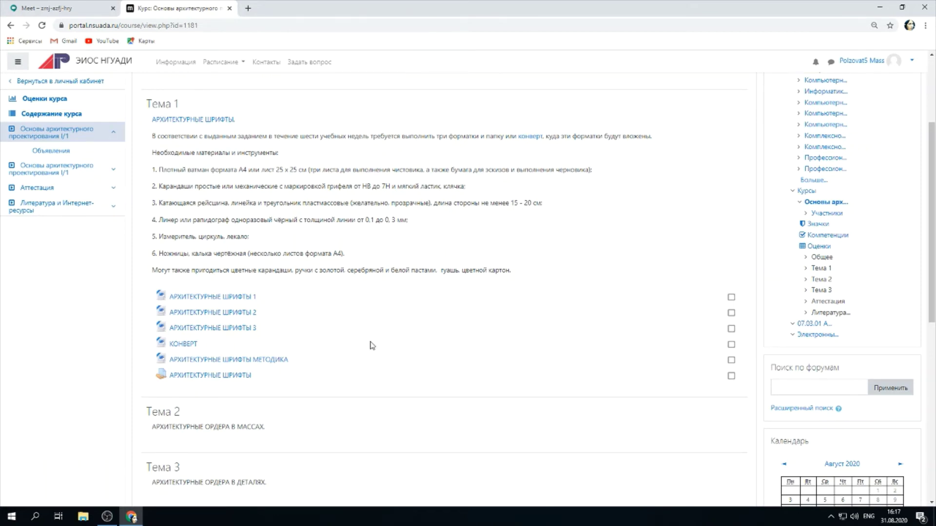
click(191, 379)
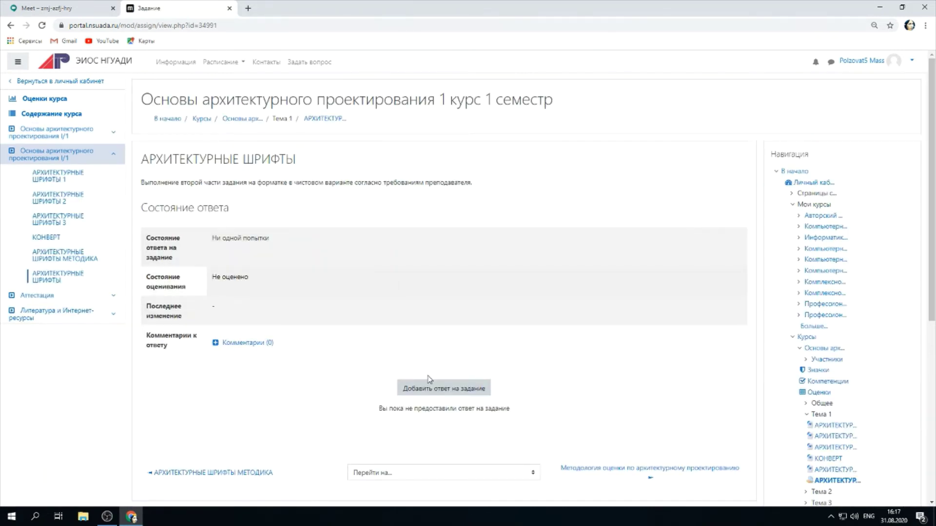
click(434, 390)
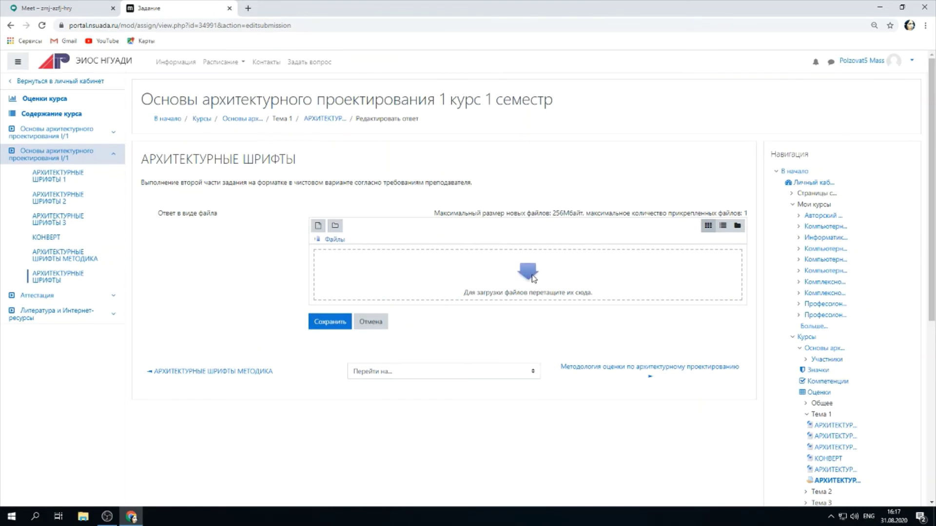
click(529, 274)
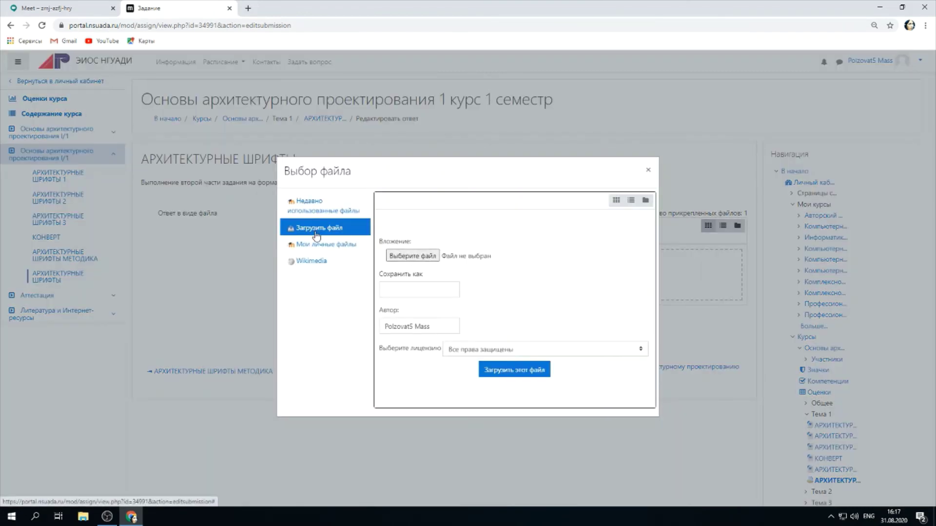
click(402, 257)
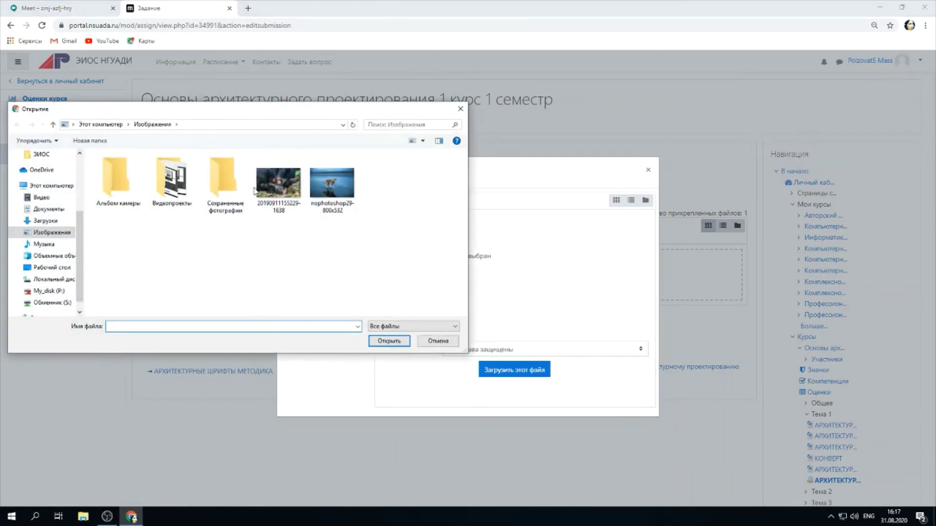
click(258, 191)
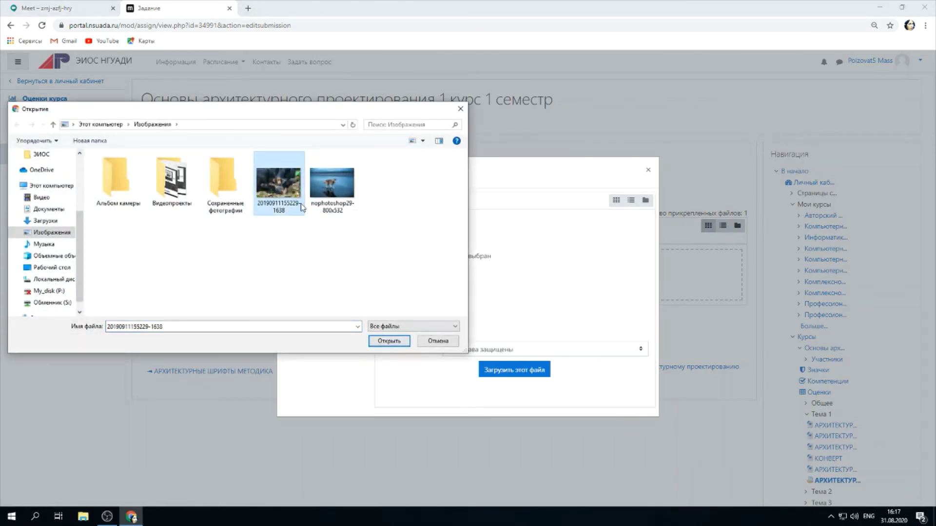
click(381, 344)
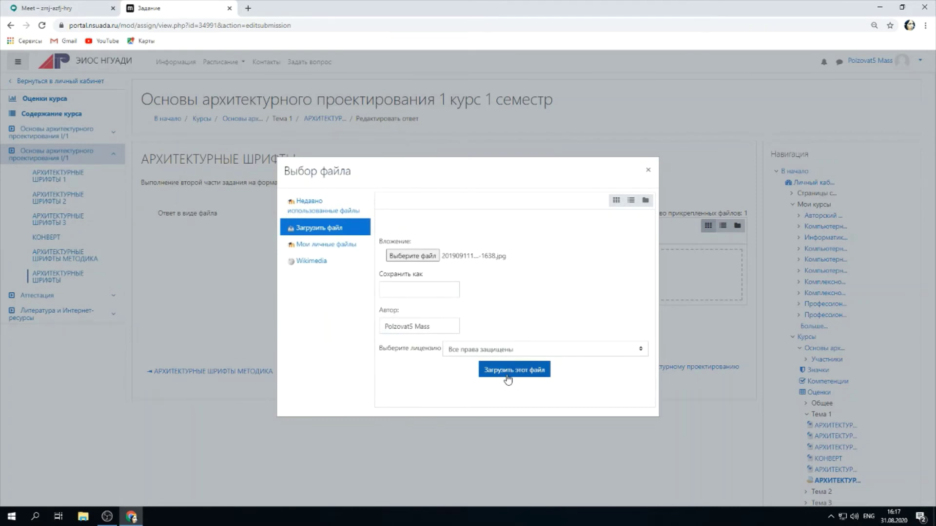
click(508, 371)
Step: Shrink the browser window to reveal the desktop and try to attach the desktop file "Логотип" as a second answer file
drag(468, 7, 481, 23)
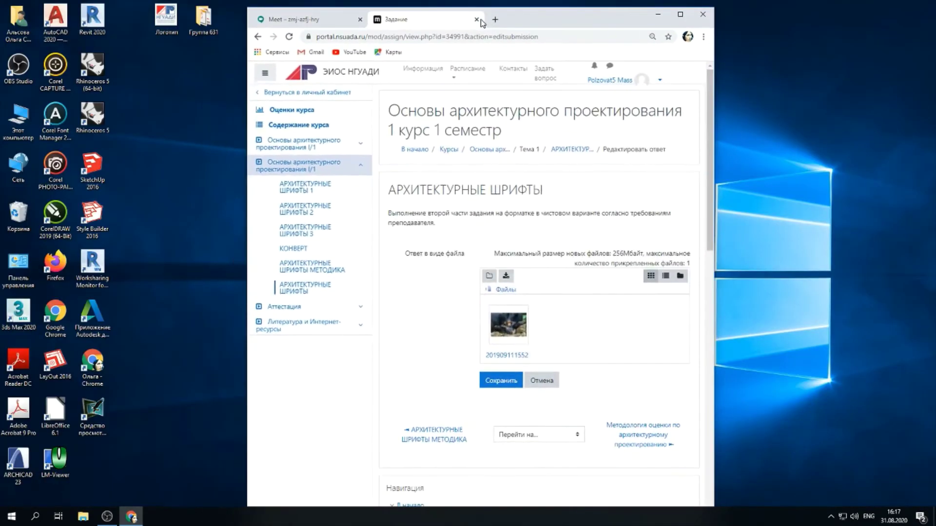
drag(166, 19, 573, 323)
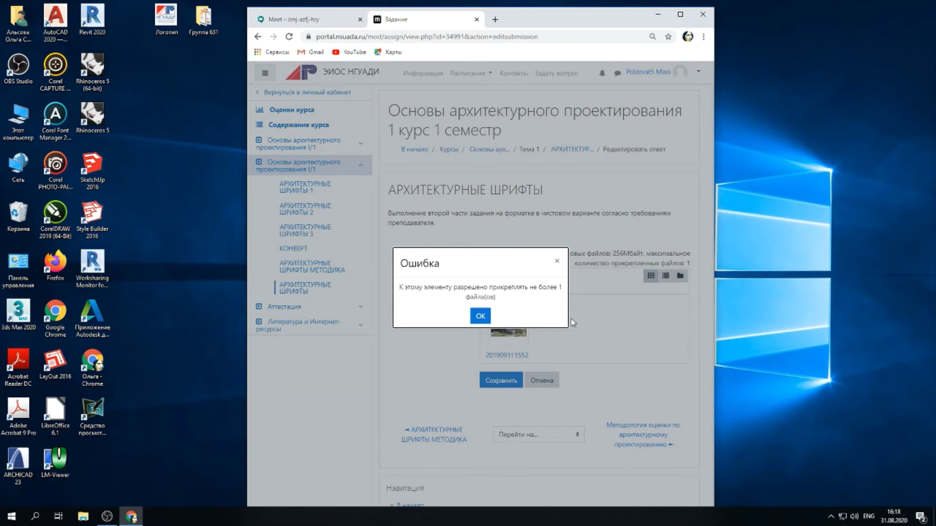
click(475, 318)
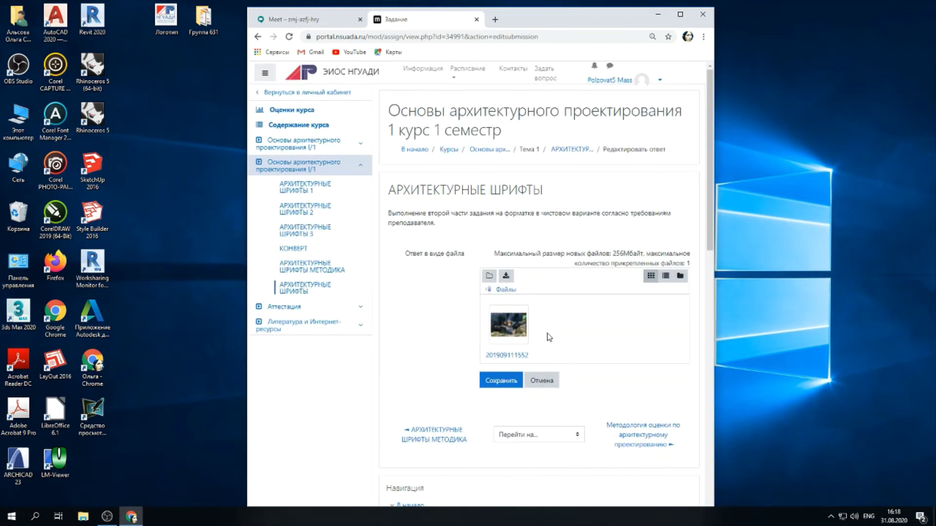
Step: Save the assignment answer with its attached image and maximize the browser window
click(501, 381)
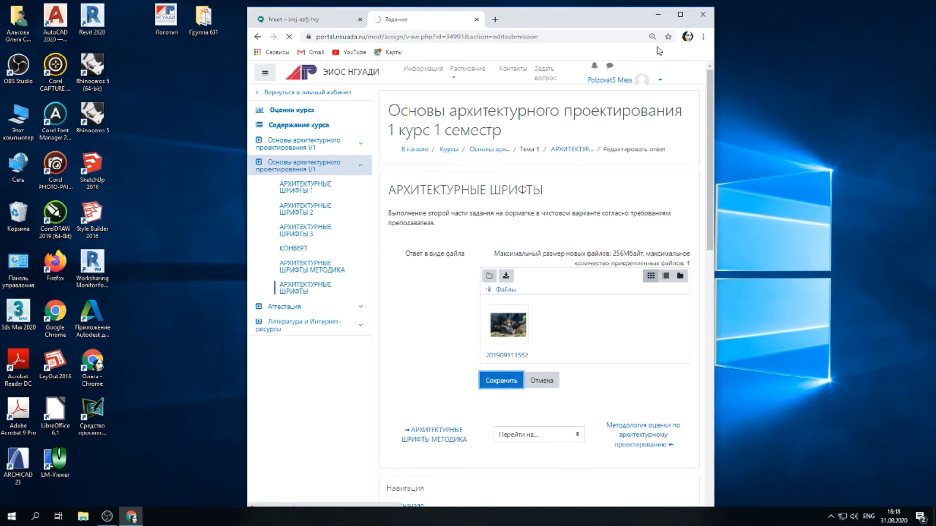
click(680, 14)
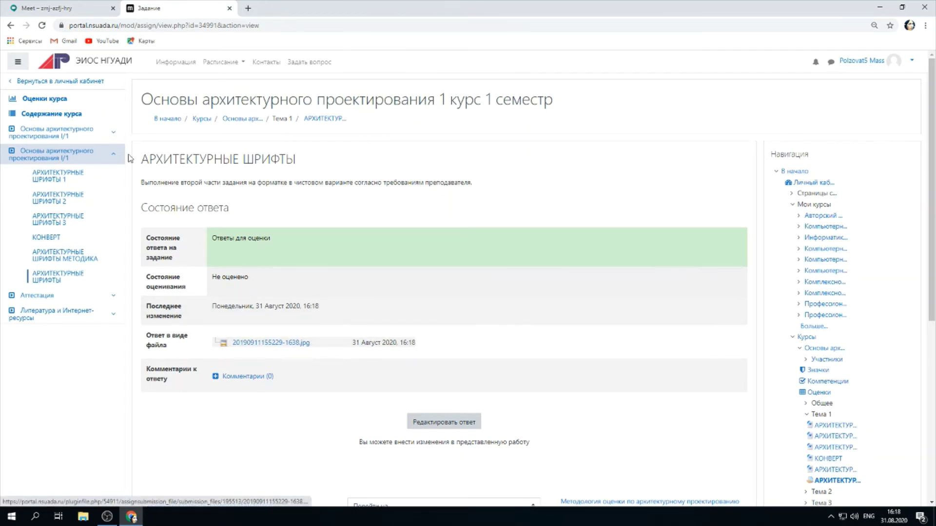
Step: Return to the personal account page and display the programme's disciplines for Семестр 1
click(99, 65)
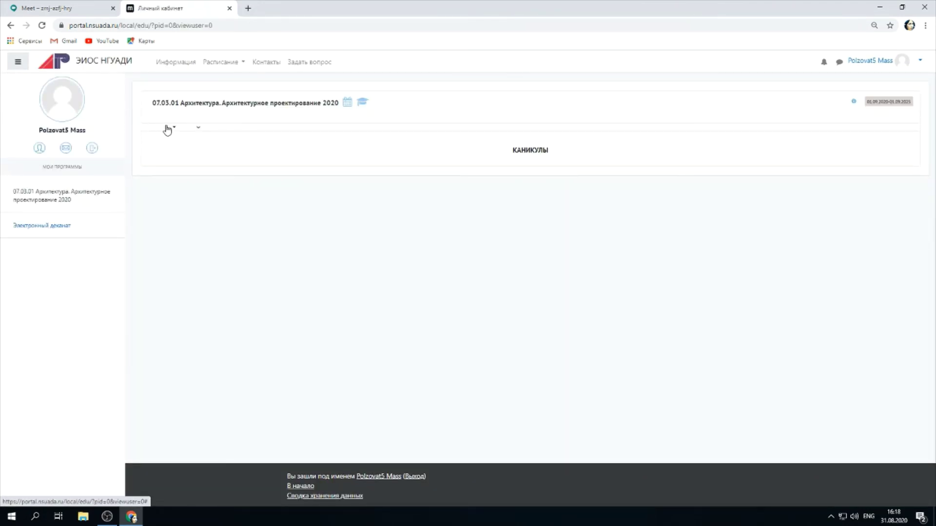
click(170, 134)
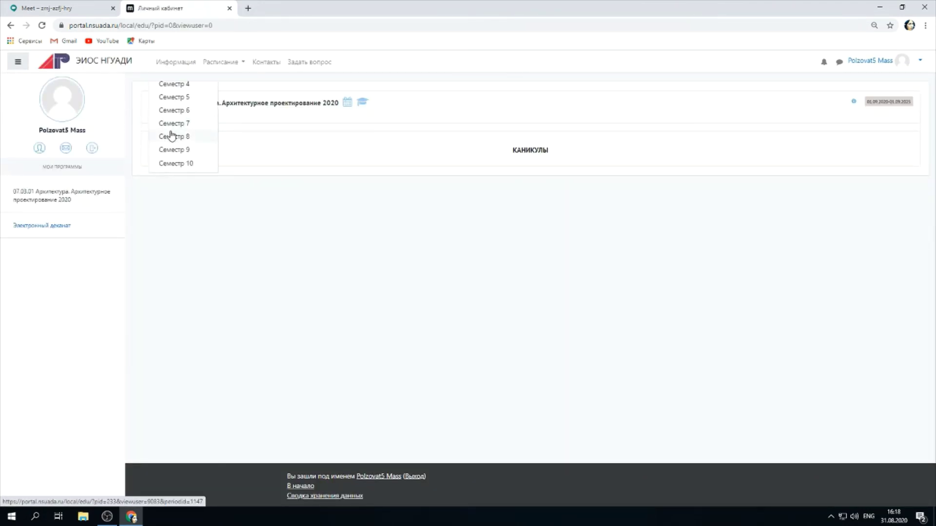
click(174, 97)
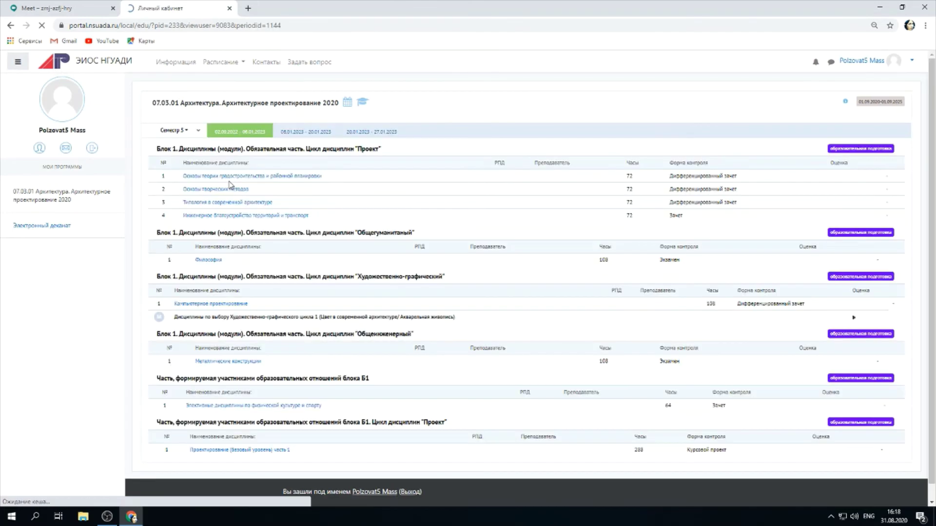
click(171, 132)
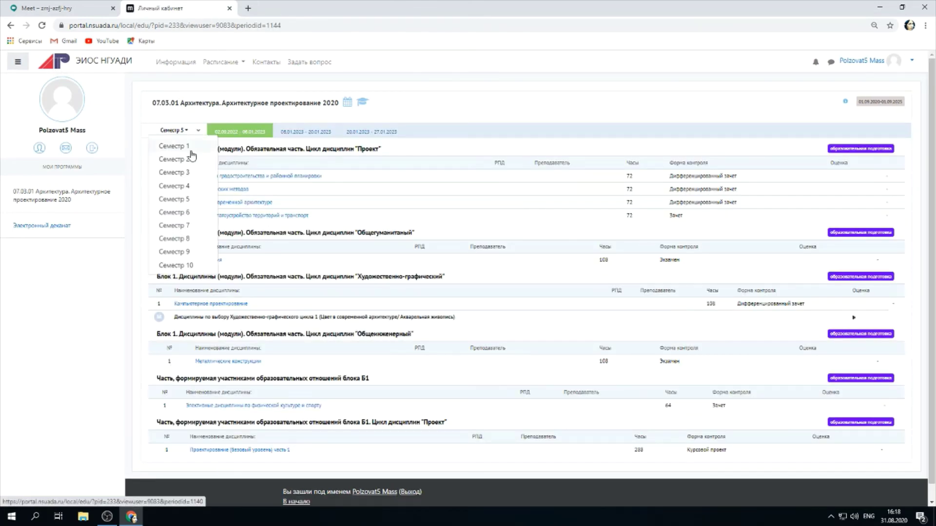
click(185, 148)
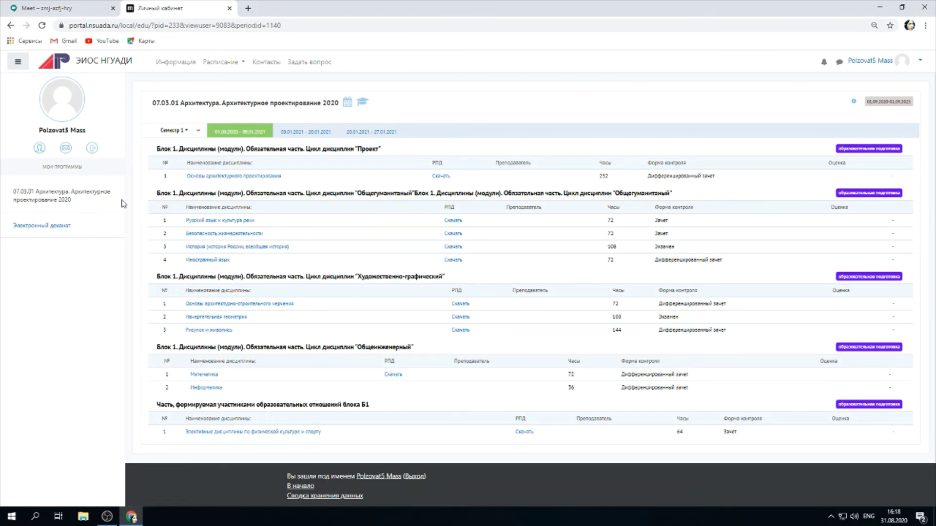
Step: Open the "Электронный деканат" course and look through its deanery information, instructions and questionnaires, returning to its beginning
click(47, 227)
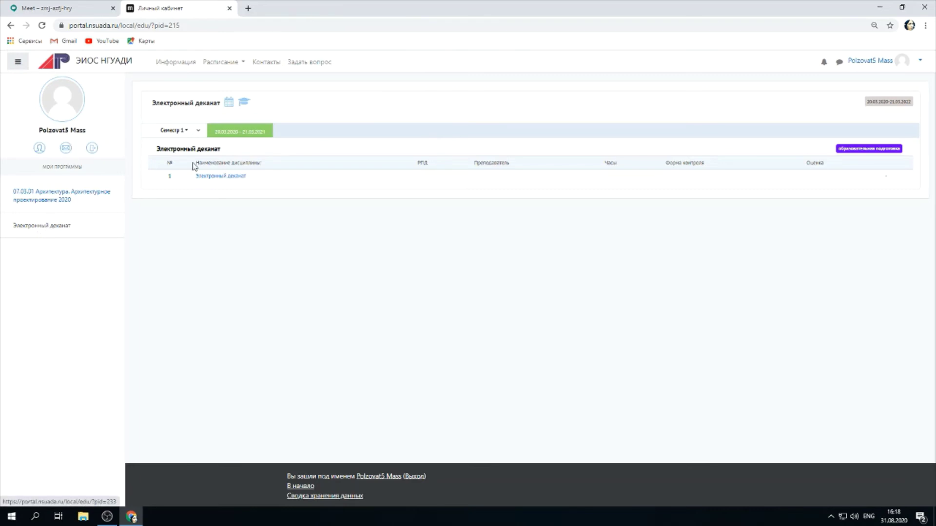
click(225, 177)
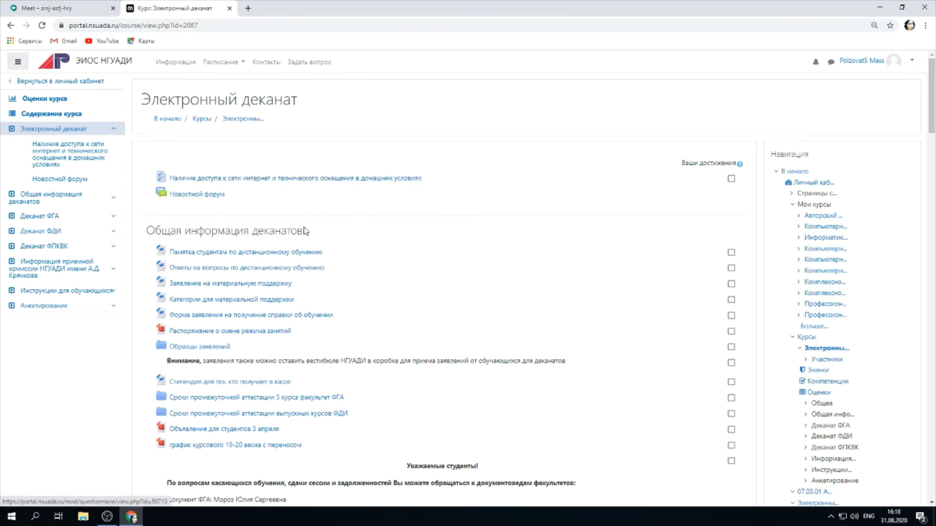
scroll(288, 254, down, 2)
scroll(473, 265, down, 2)
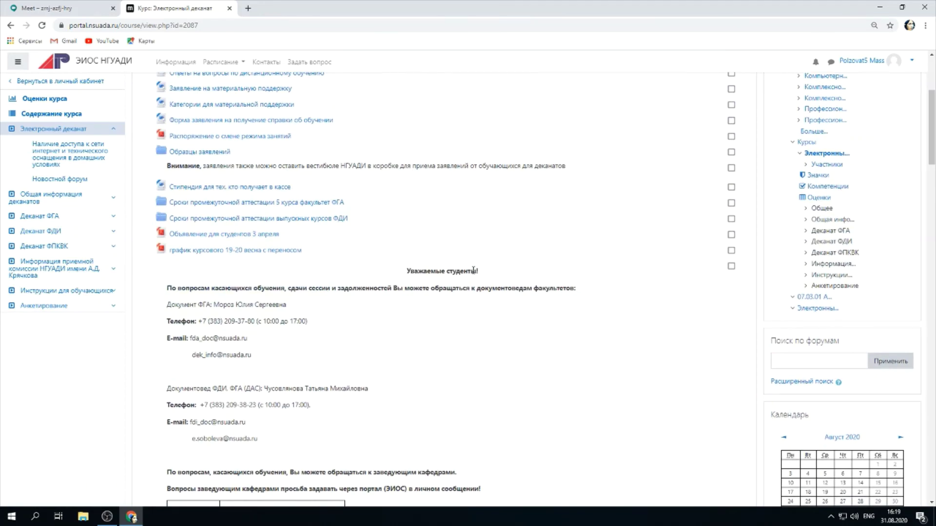
scroll(473, 270, down, 12)
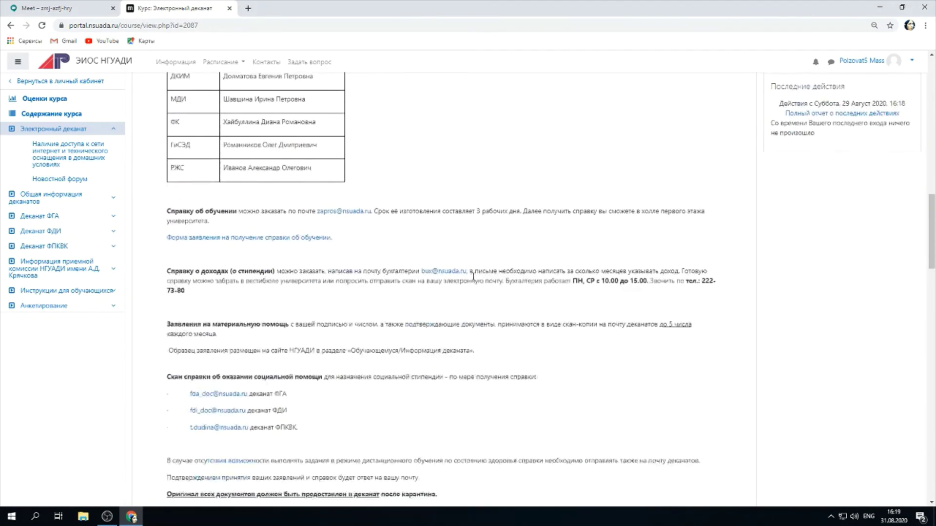
scroll(473, 276, down, 14)
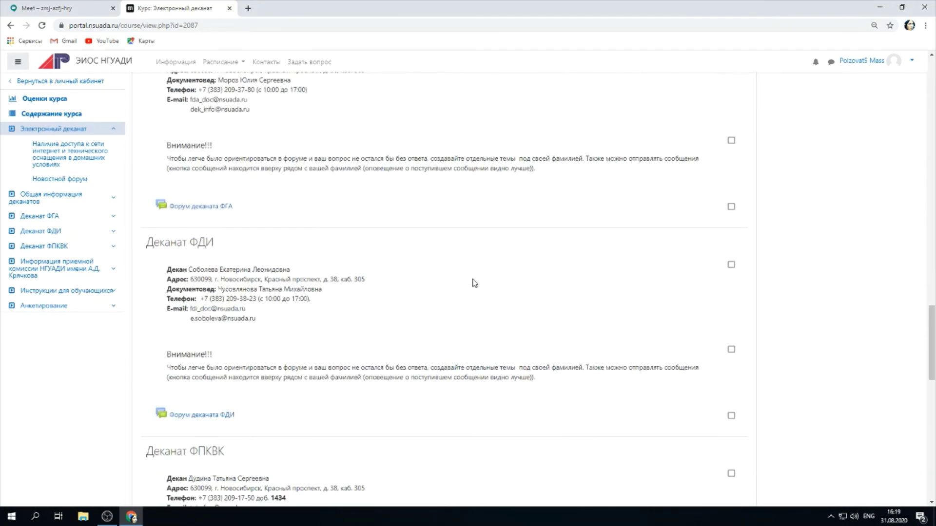
scroll(475, 283, down, 11)
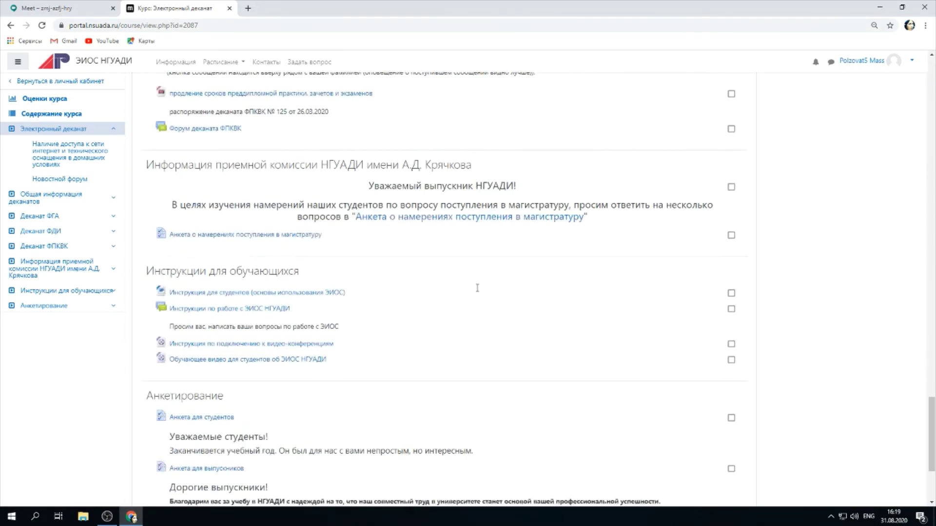
scroll(478, 292, up, 2)
scroll(477, 296, up, 20)
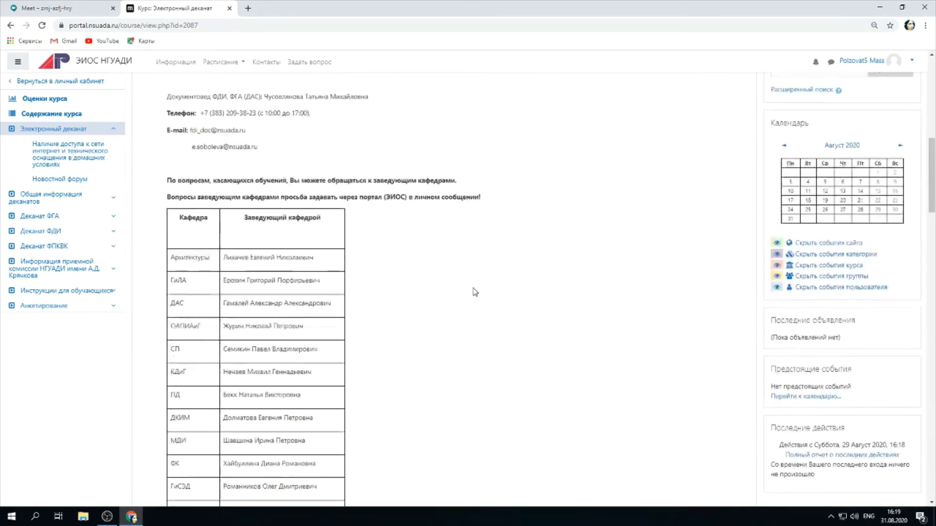
scroll(380, 259, up, 5)
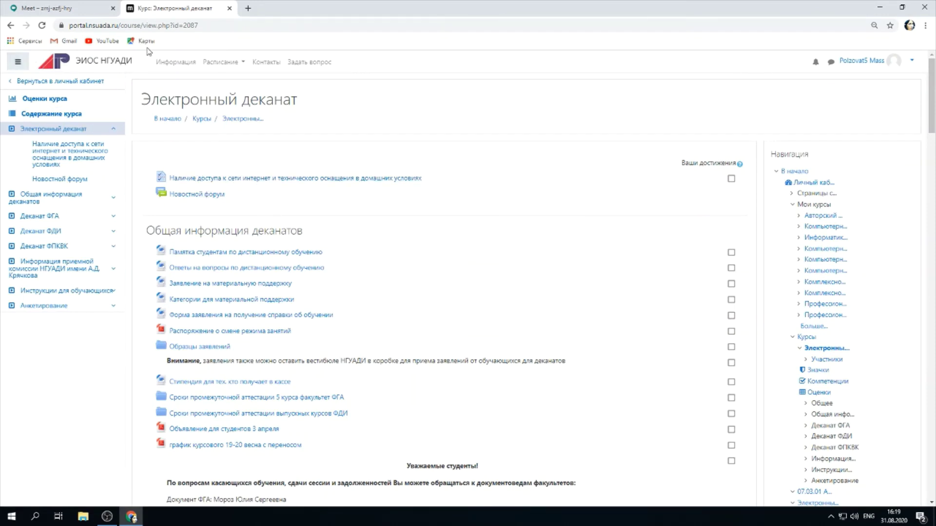
Step: Search the portal messages for the recipient by surname, open a conversation with the first match and send the message "Текст"
click(830, 63)
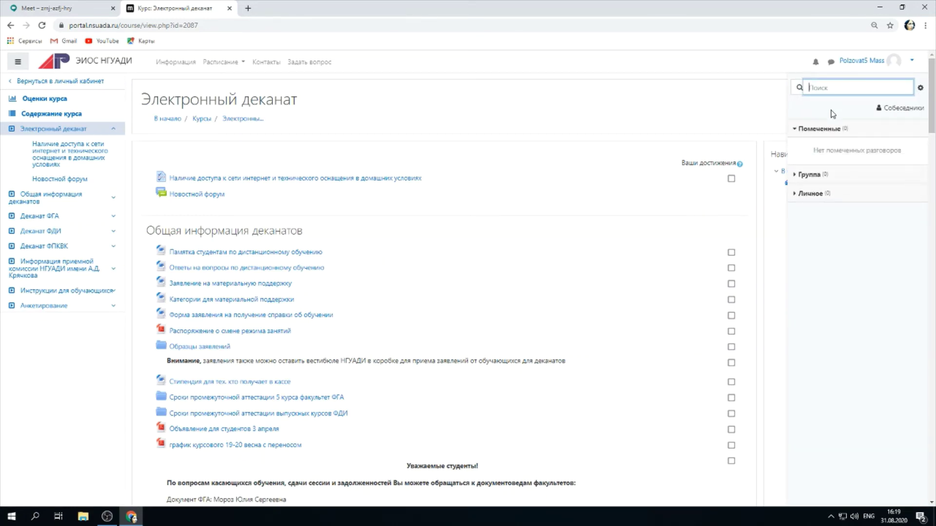
key(alt+shift)
text(Альсова)
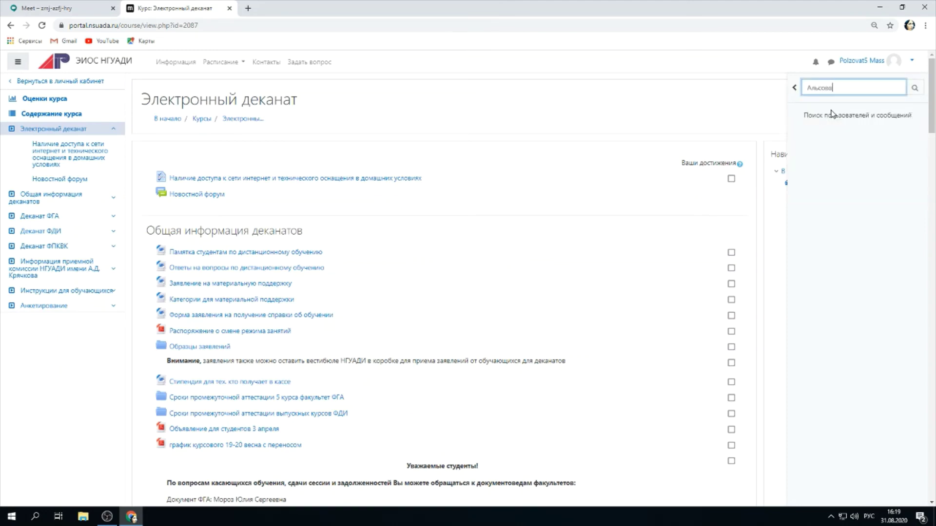
key(Return)
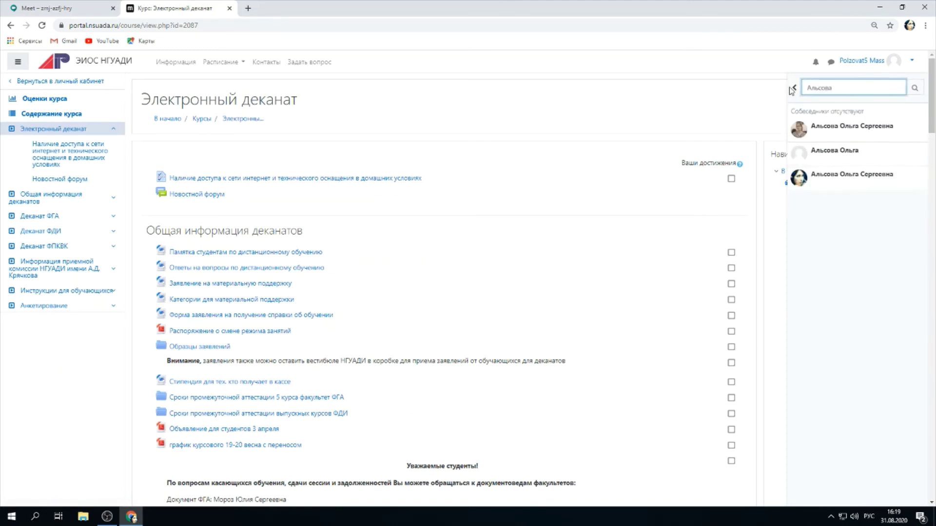
click(833, 129)
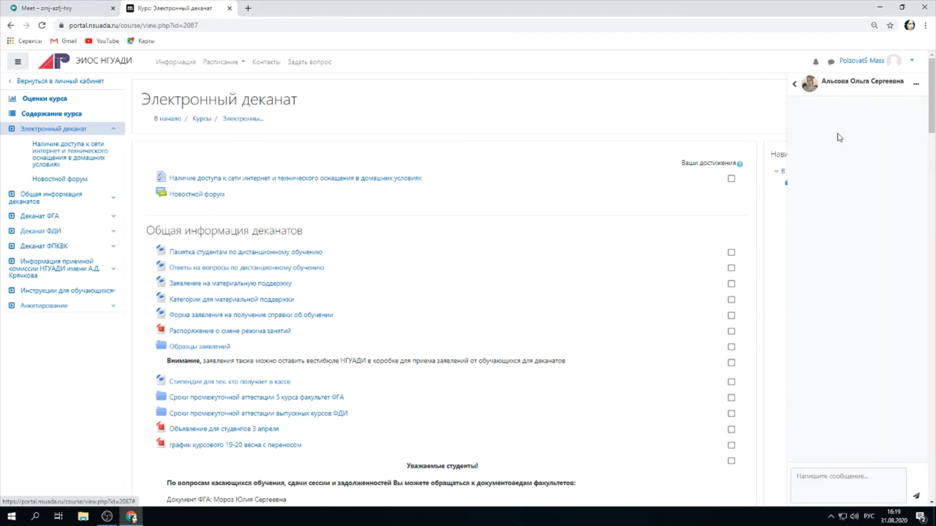
click(824, 495)
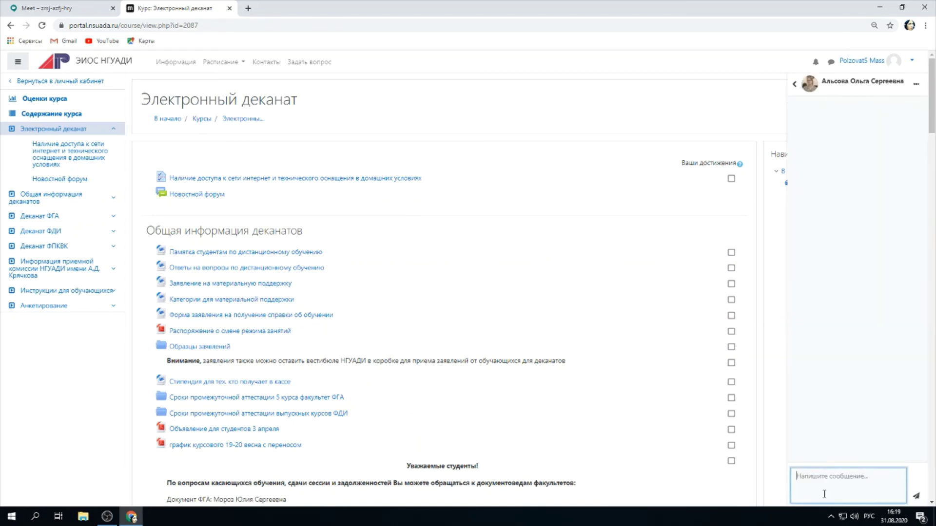
text(Te)
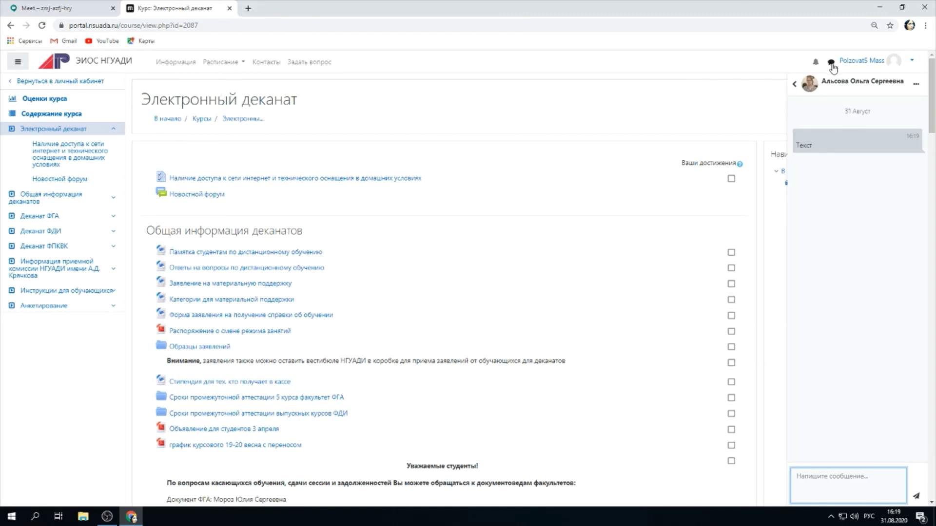
Step: Return to the personal account, view the programme information with the electronic library resources, and close it
click(72, 82)
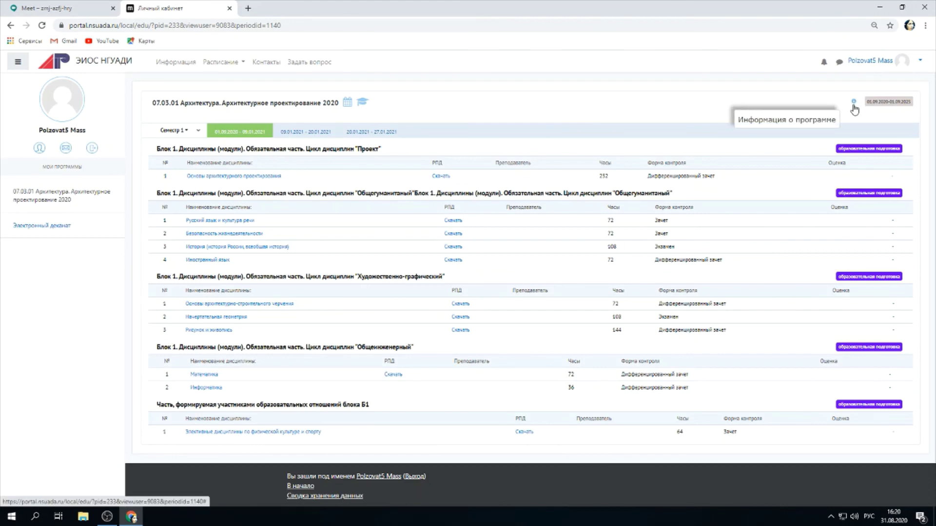
click(855, 104)
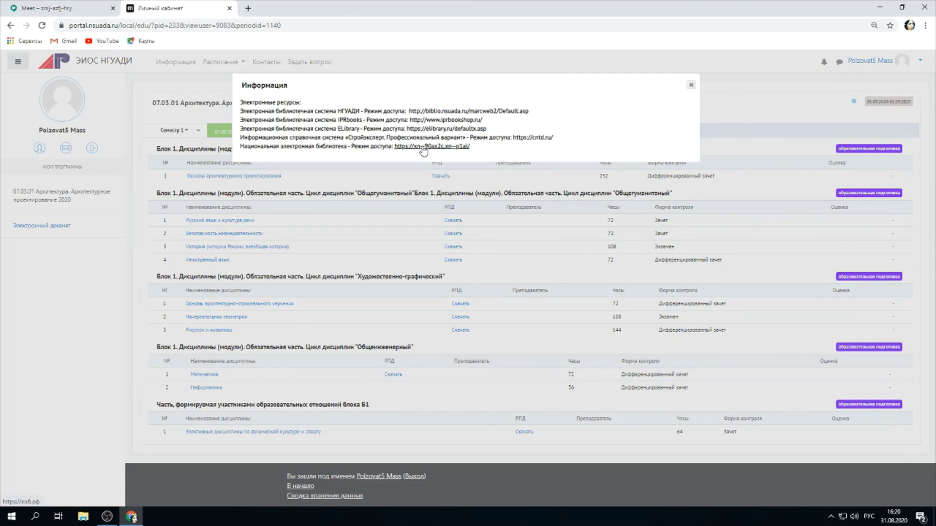
click(691, 86)
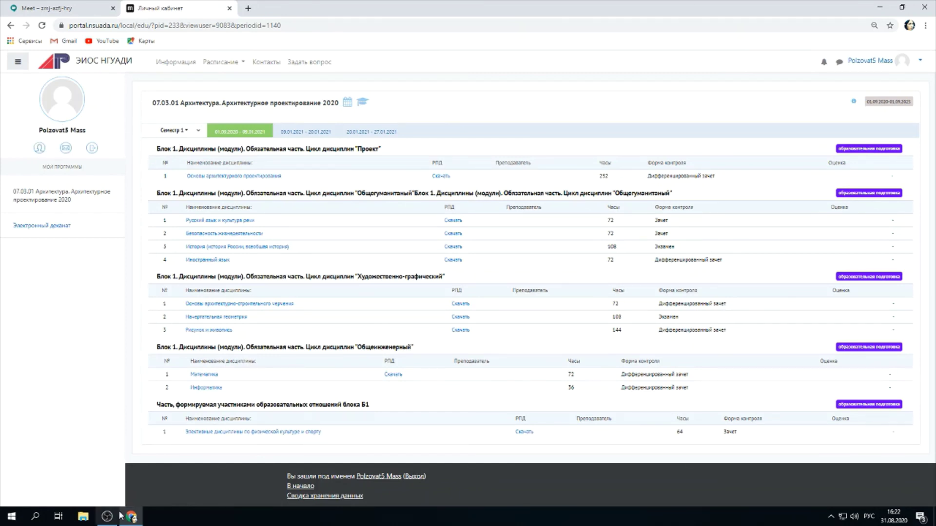
mouse_move(100, 523)
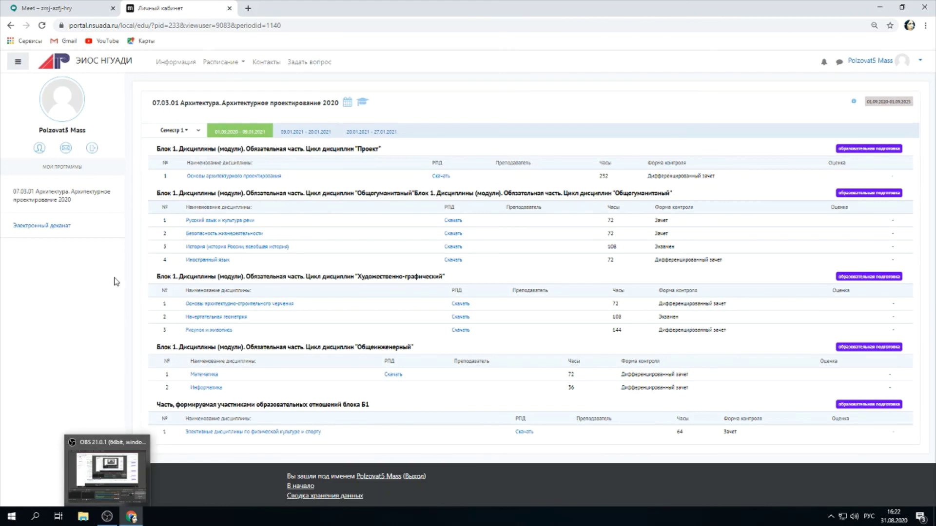
Step: Search Google for "НГУАДИ" in a new browser tab and open the university's official website, nsuada.ru
click(248, 9)
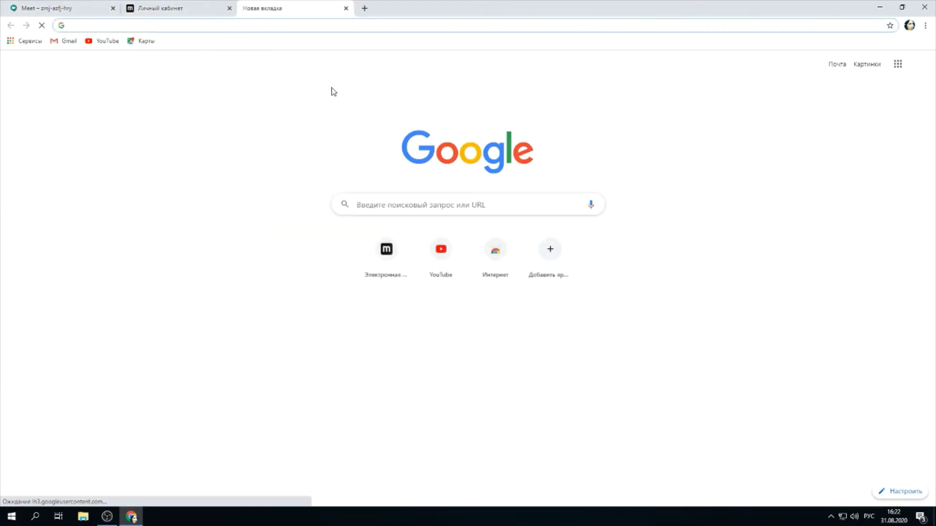
text(НГУАДИ)
key(Return)
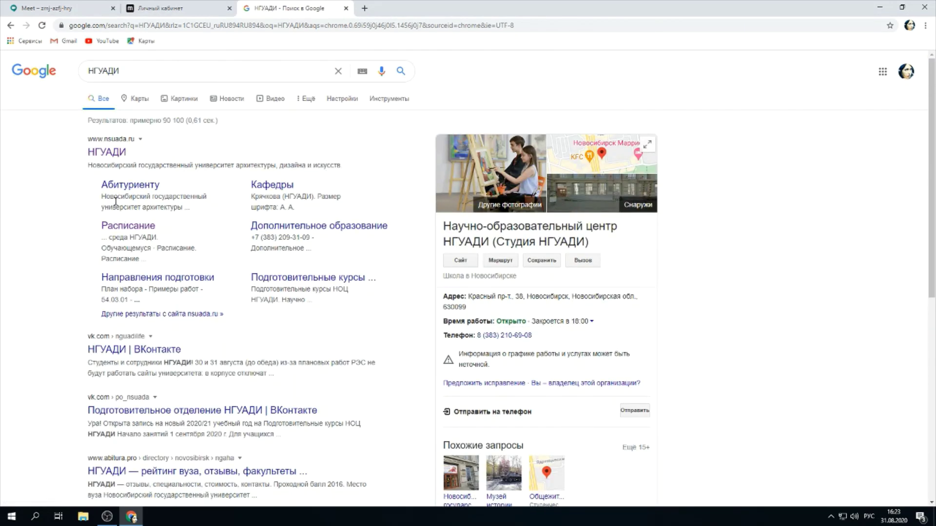
click(104, 152)
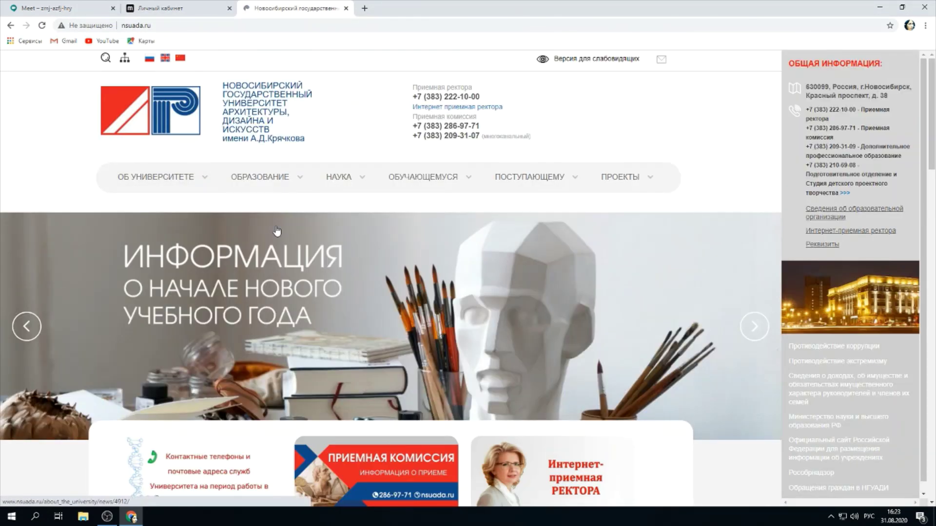
Step: Open the homepage notice on contact phones and e-mail addresses of university services for remote work and look through its contact list
scroll(376, 367, down, 3)
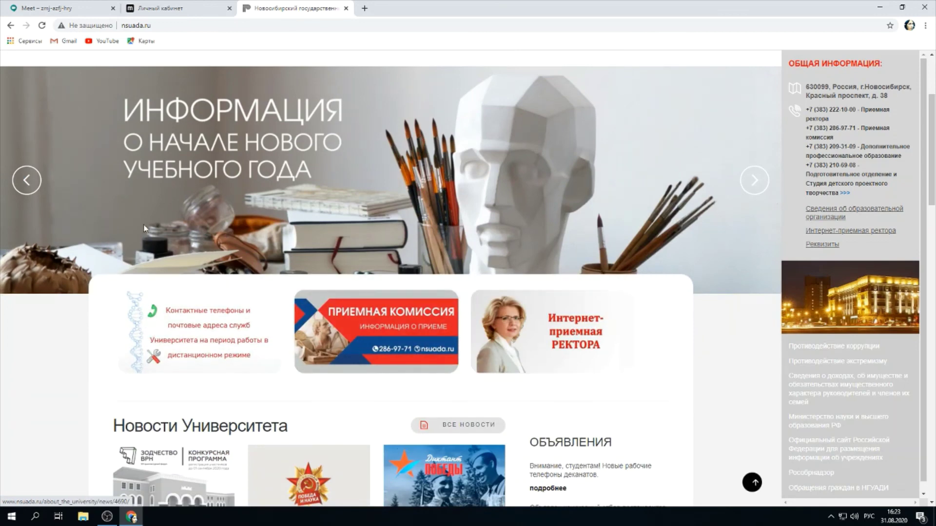
click(197, 336)
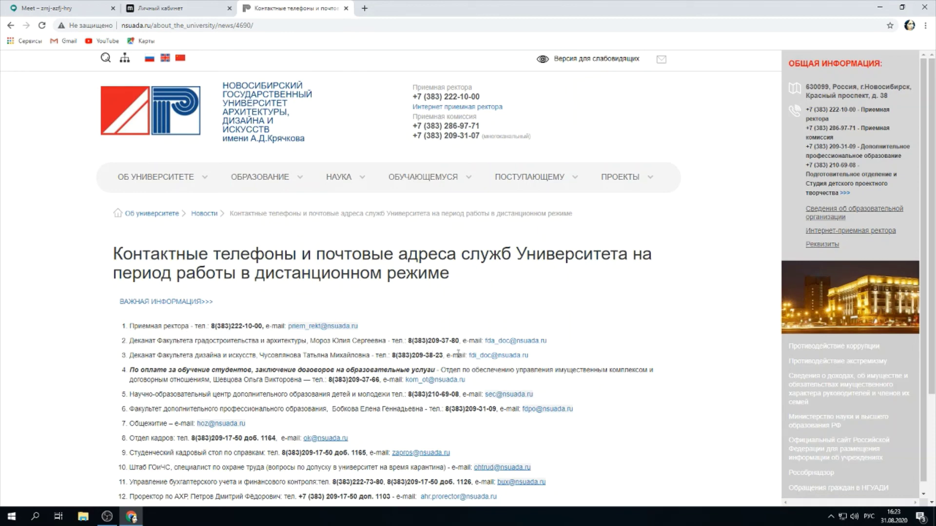
scroll(516, 360, down, 1)
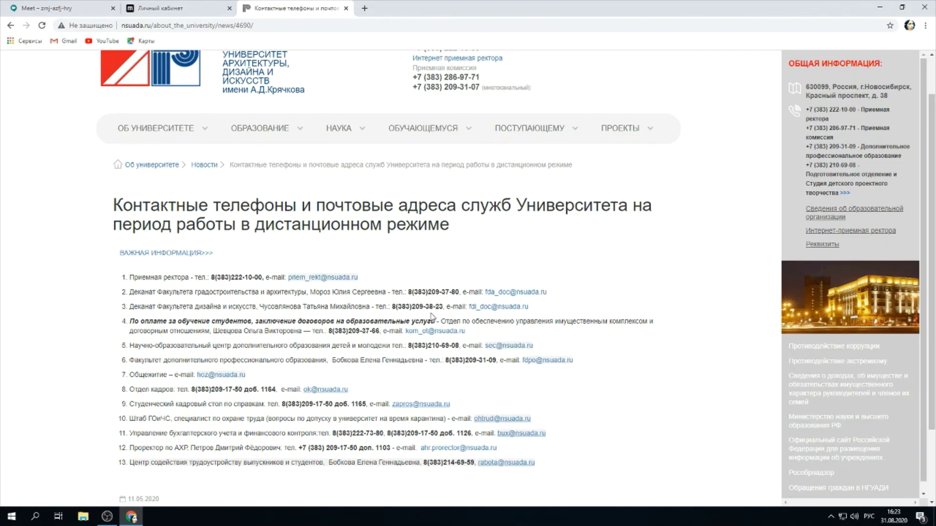
scroll(413, 397, down, 1)
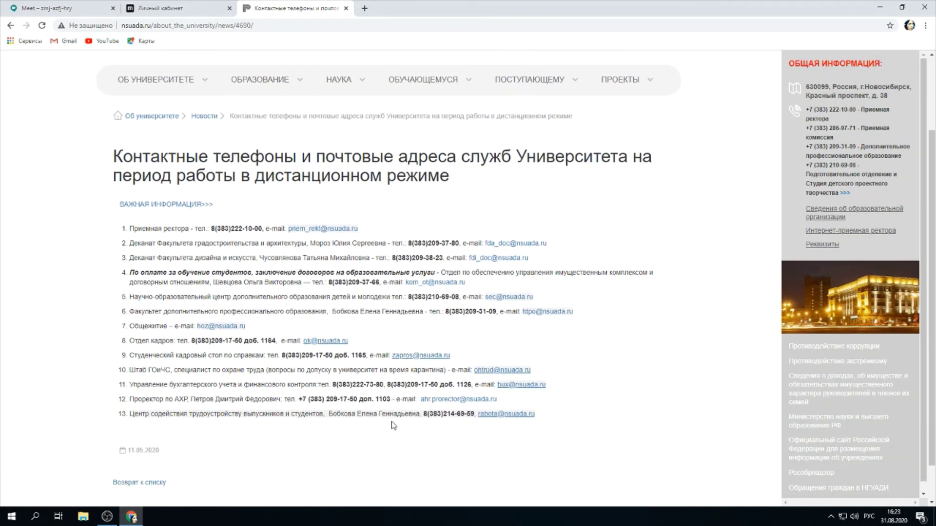
scroll(300, 429, up, 2)
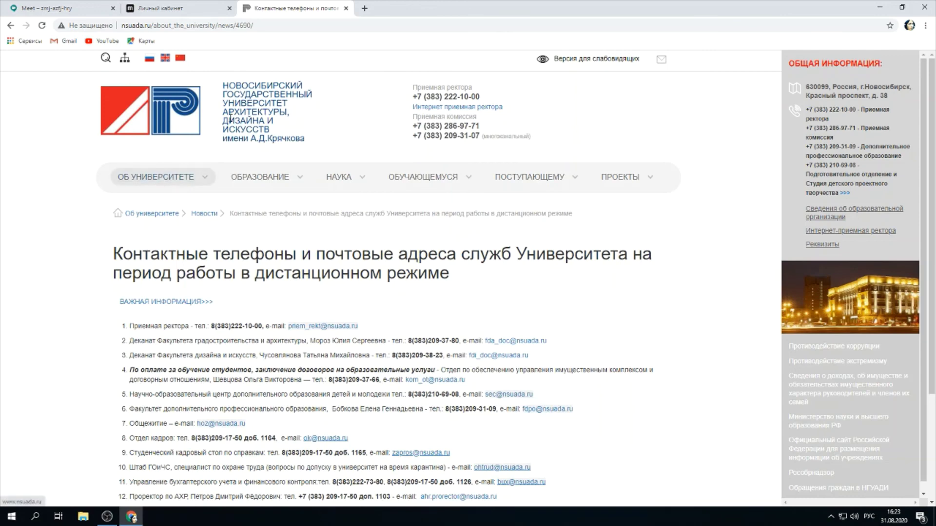
Step: Return to the university homepage and look through the "Новости Университета" and "ОБЪЯВЛЕНИЯ" sections, going back up to the main banner
click(175, 117)
scroll(463, 356, down, 5)
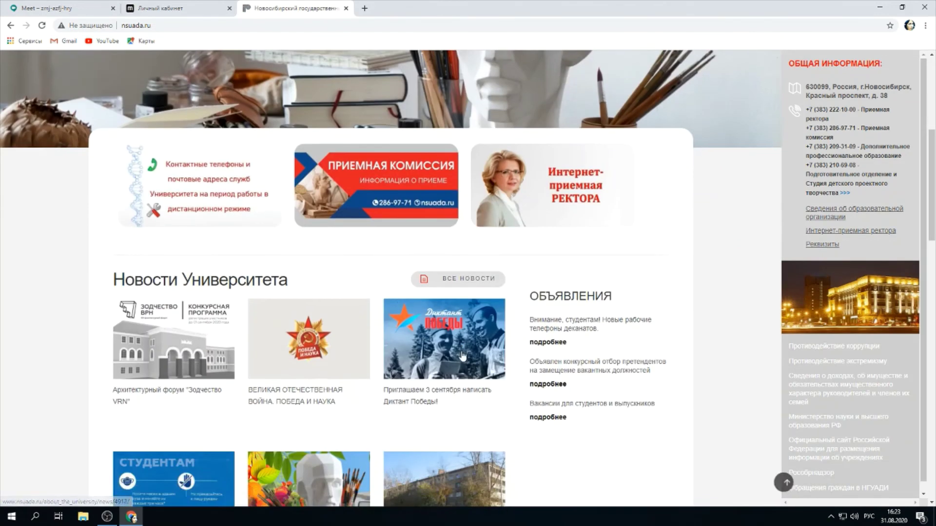
scroll(462, 356, down, 2)
scroll(462, 356, up, 6)
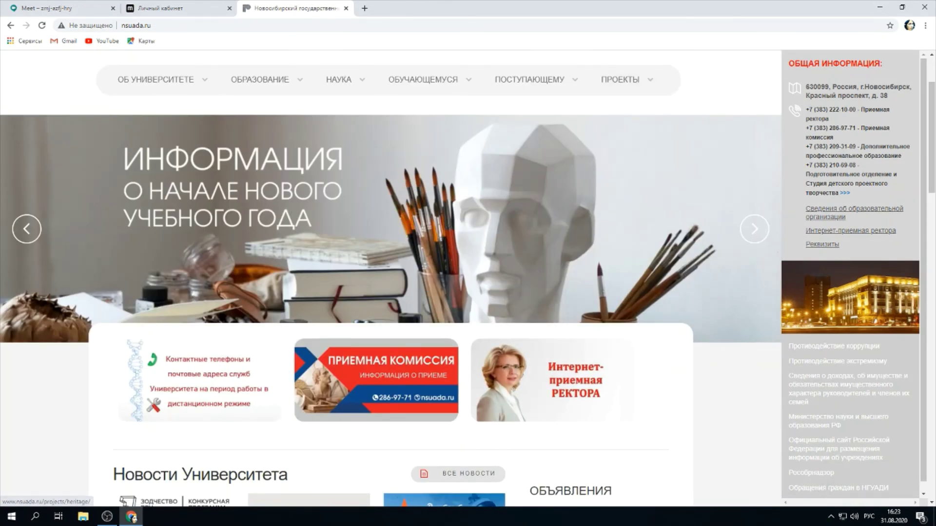